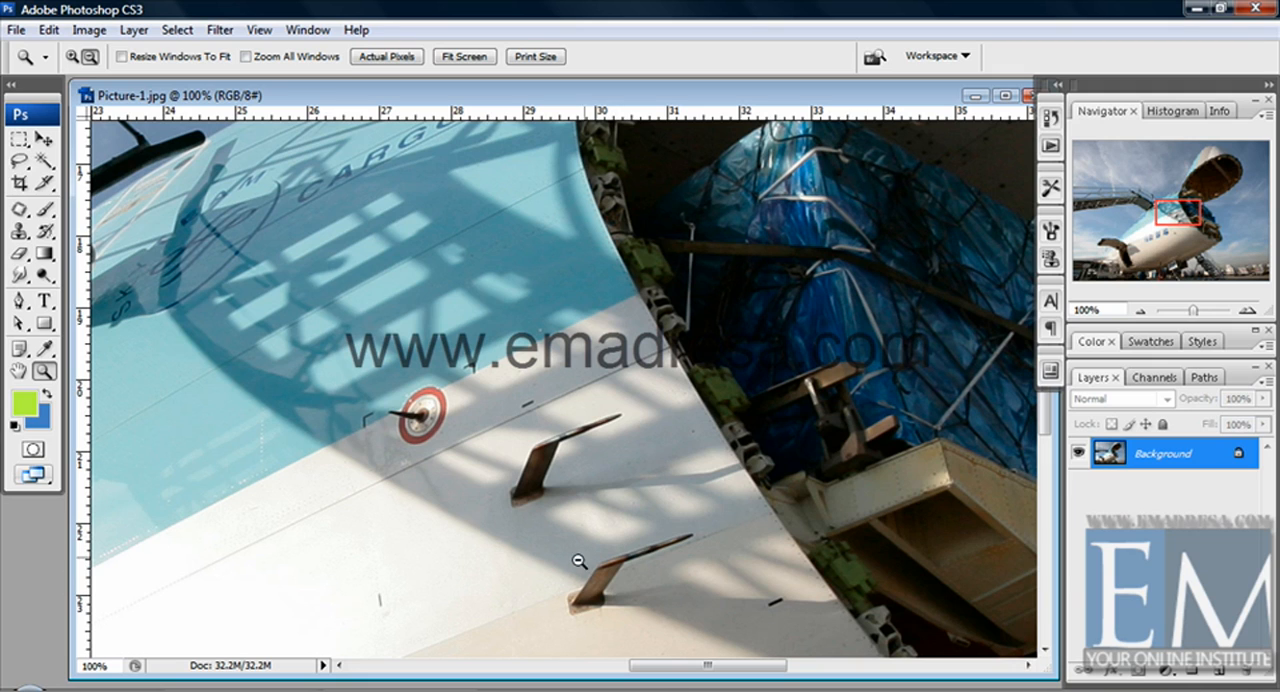
Reset the foreground and background colours to default black and white, and activate the Patch tool in Source mode.
left_click(22, 210)
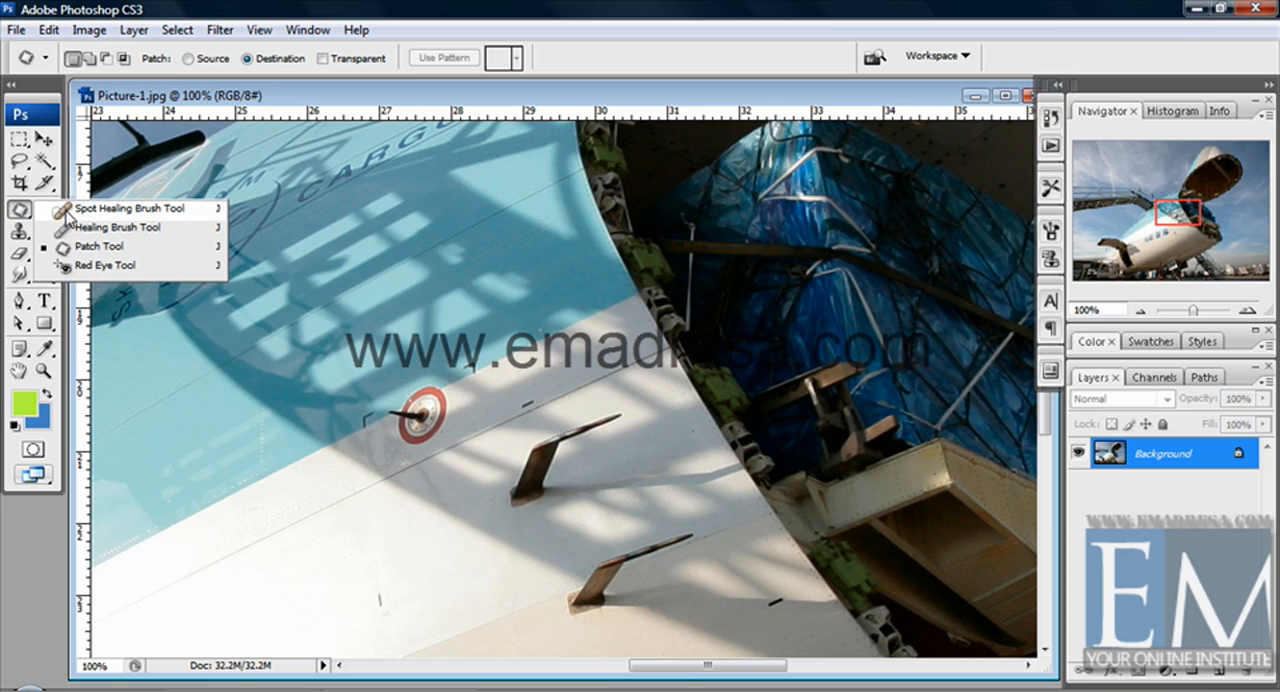
left_click(99, 247)
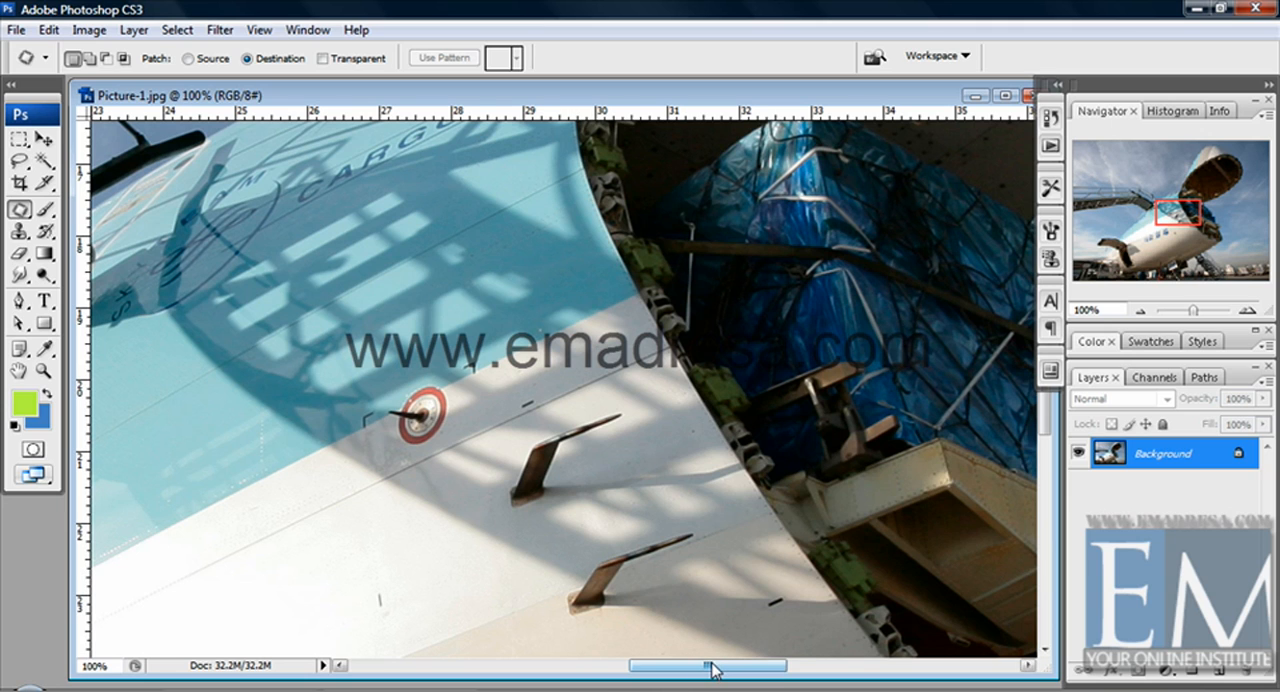
left_click_drag(713, 670, 638, 670)
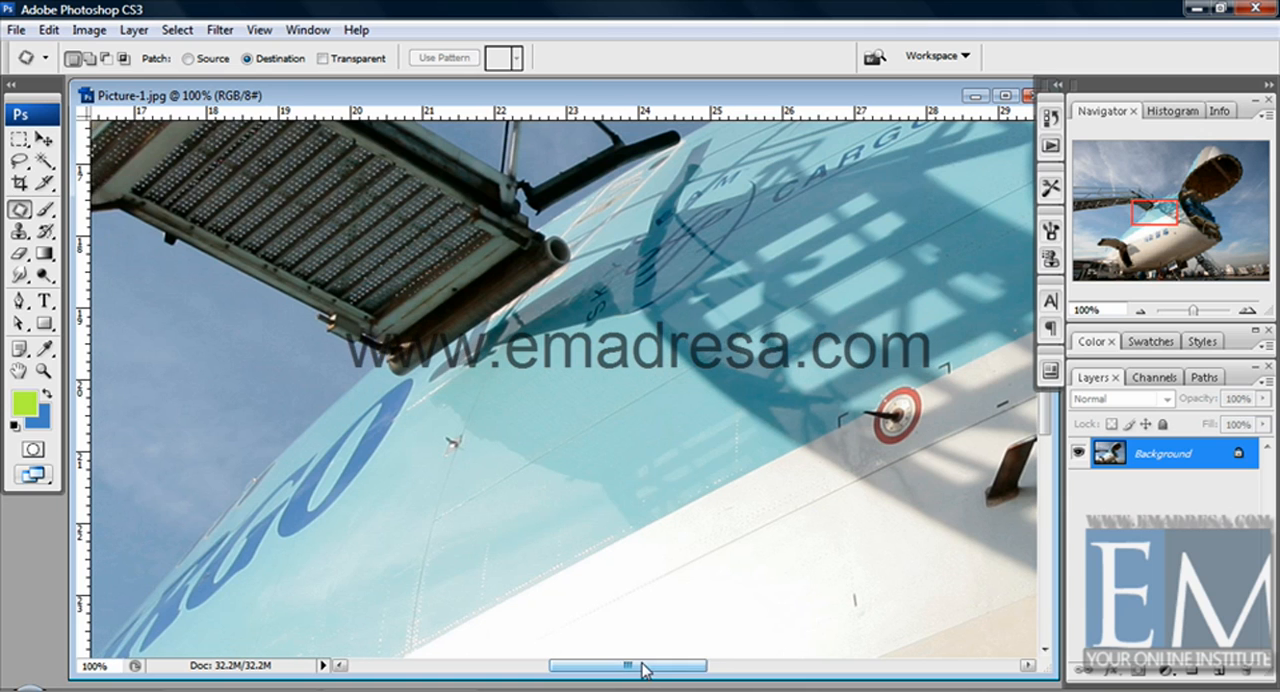
scroll(551, 538, "down", 2)
scroll(551, 538, "down", 5)
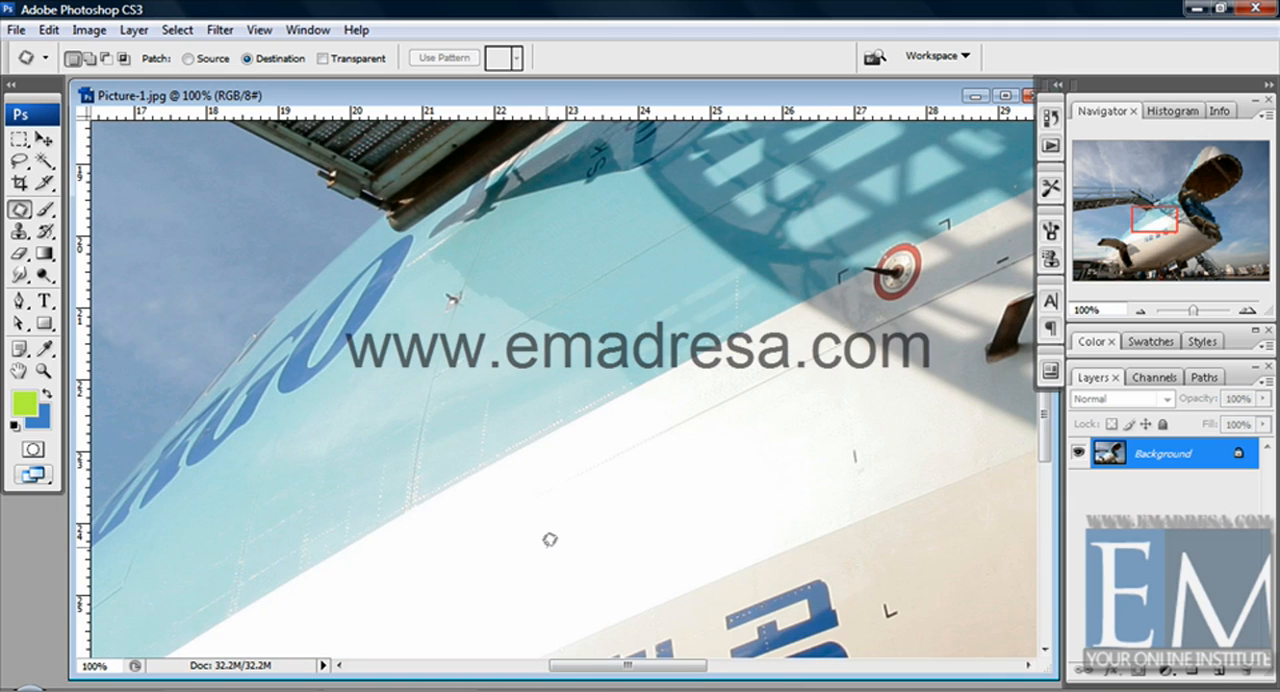
key("z")
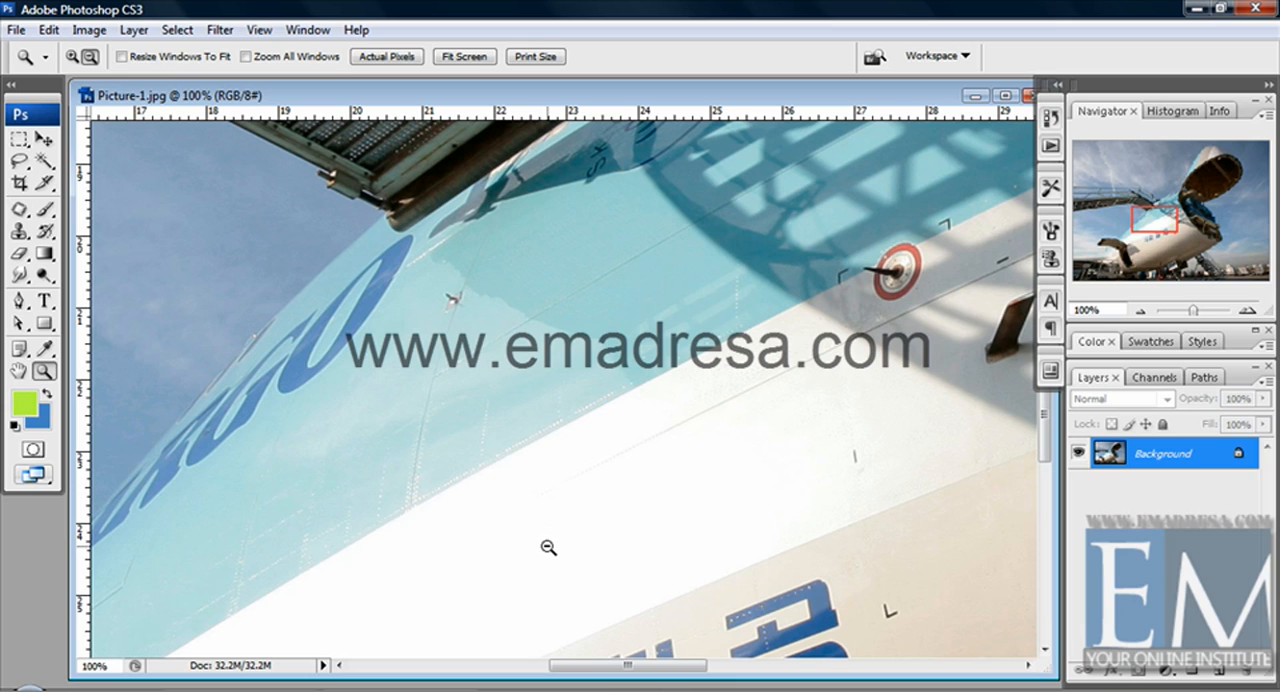
key("d")
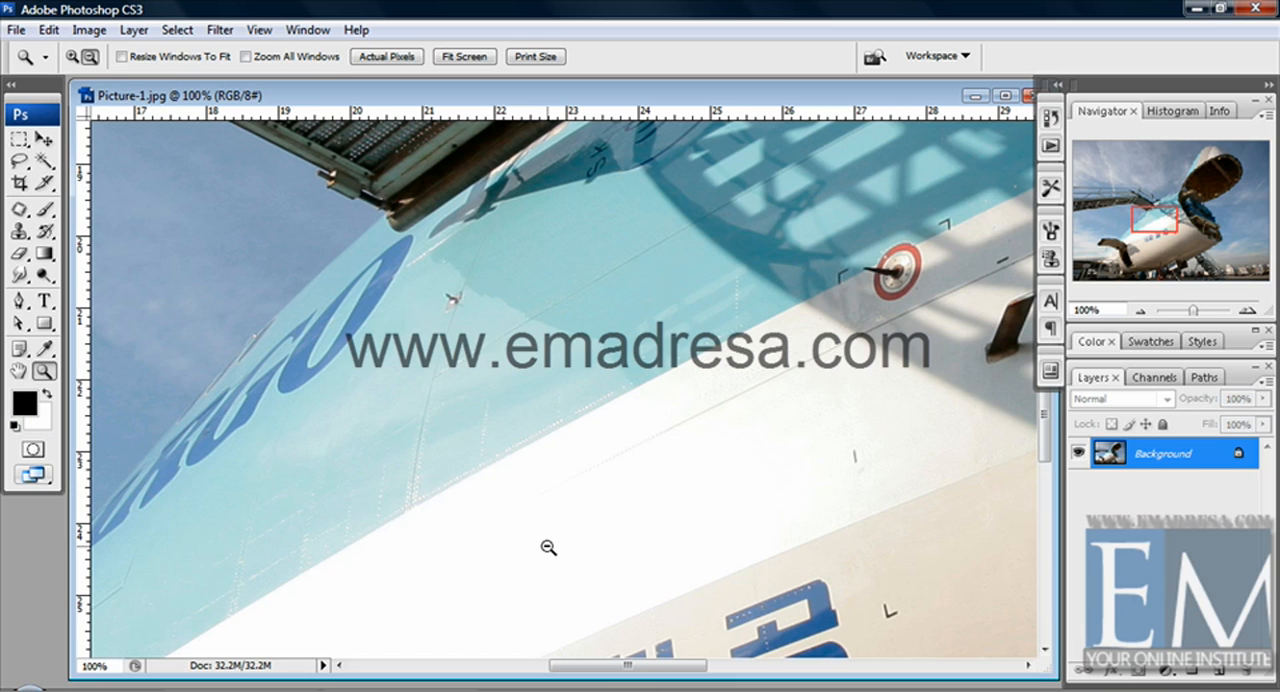
left_click(548, 548, "alt")
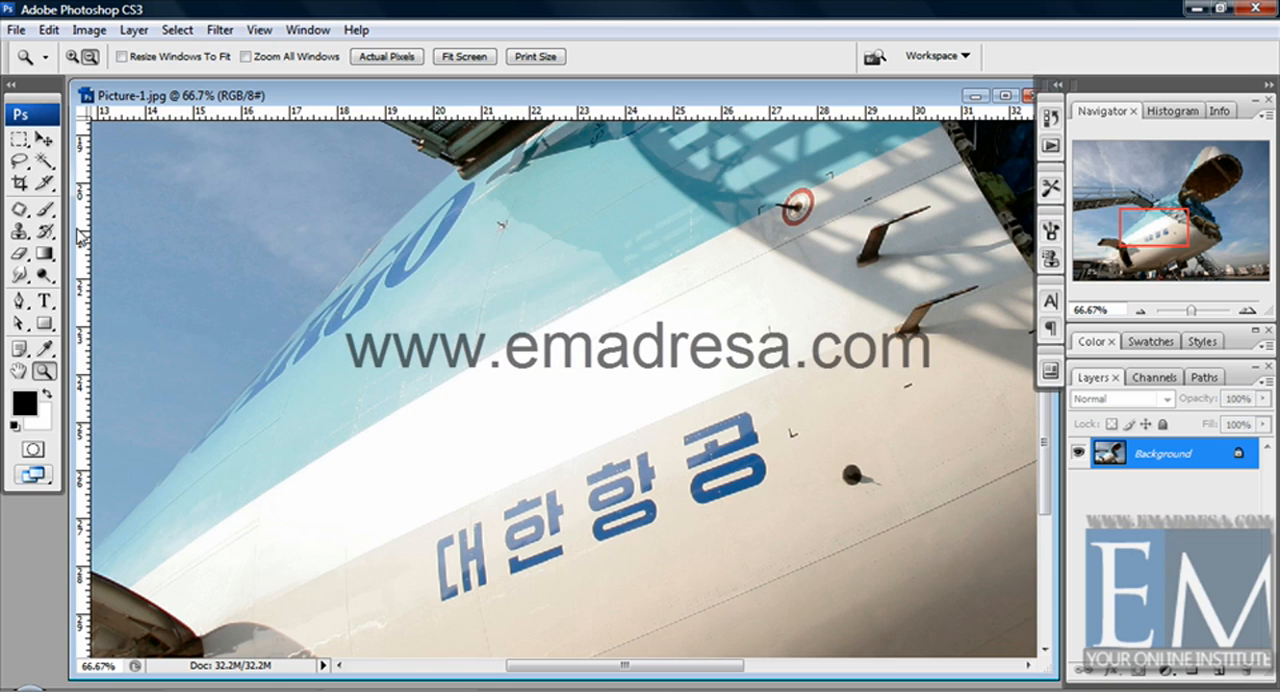
left_click(20, 209)
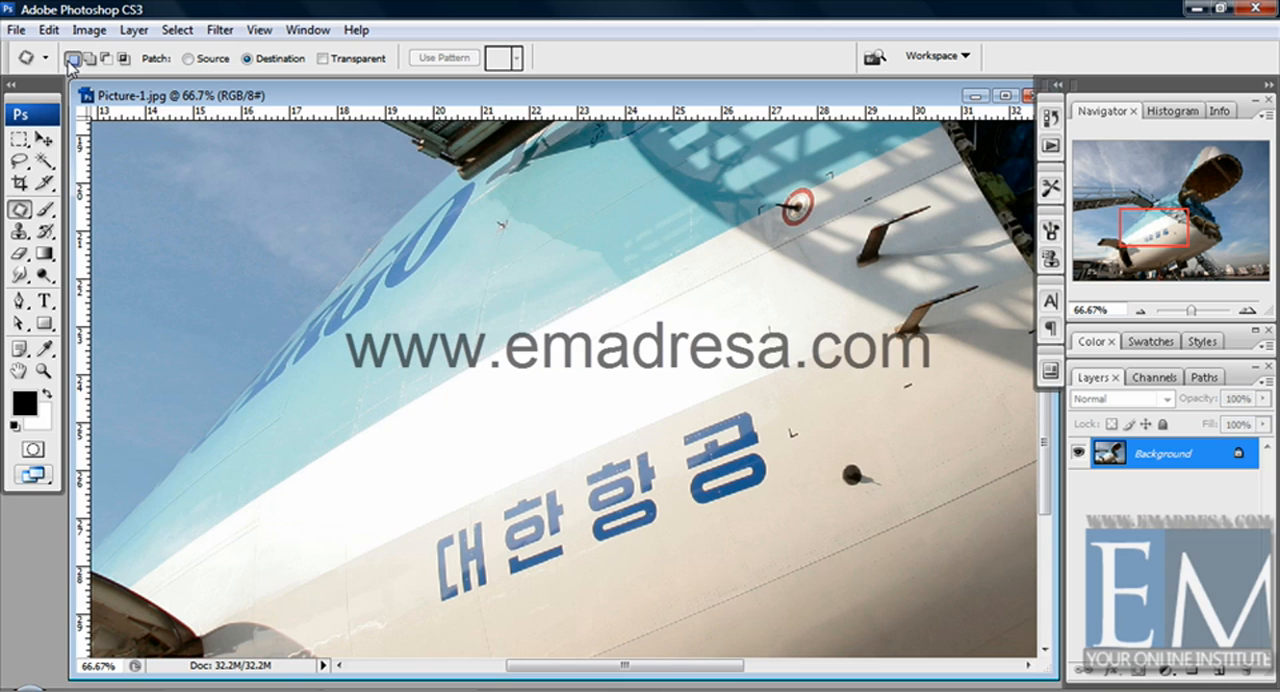
left_click(189, 60)
Draw a small freehand selection on the white fuselage stripe with the Lasso tool and deselect it.
left_click(26, 166)
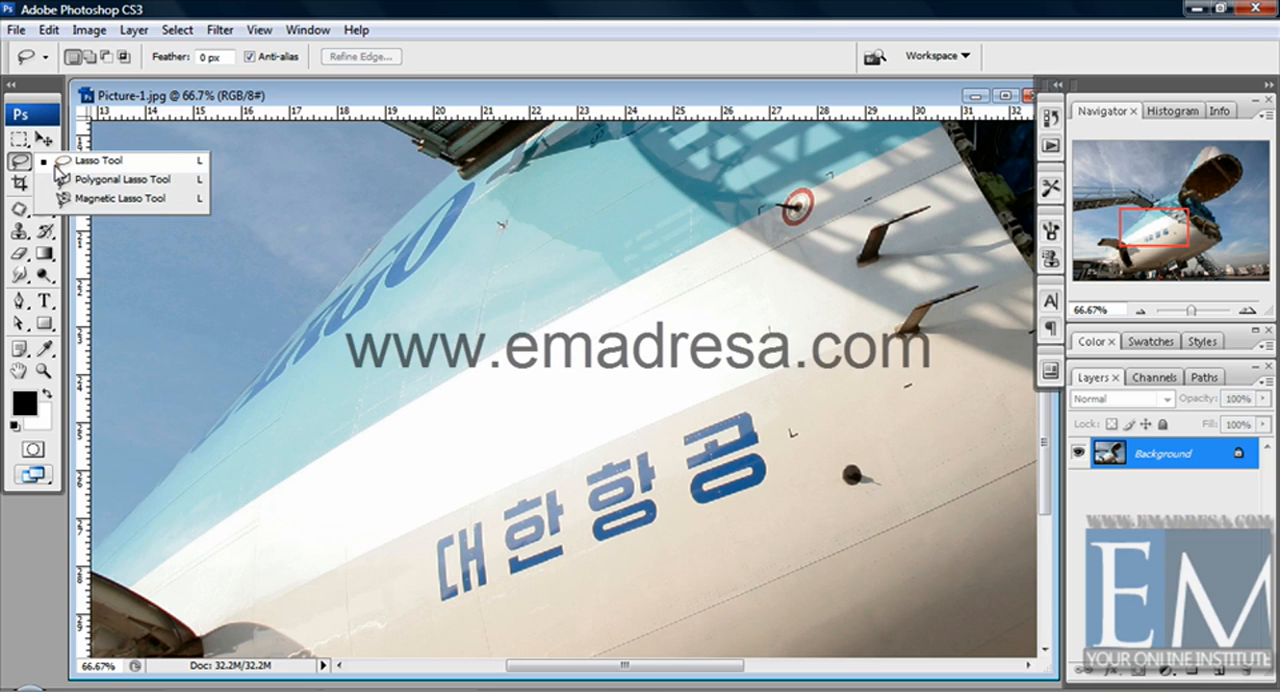
left_click(57, 165)
mouse_move(457, 401)
left_mouse_down()
mouse_move(421, 447)
mouse_move(442, 466)
mouse_move(468, 470)
mouse_move(540, 440)
mouse_move(538, 418)
mouse_move(455, 380)
mouse_move(456, 399)
left_mouse_up()
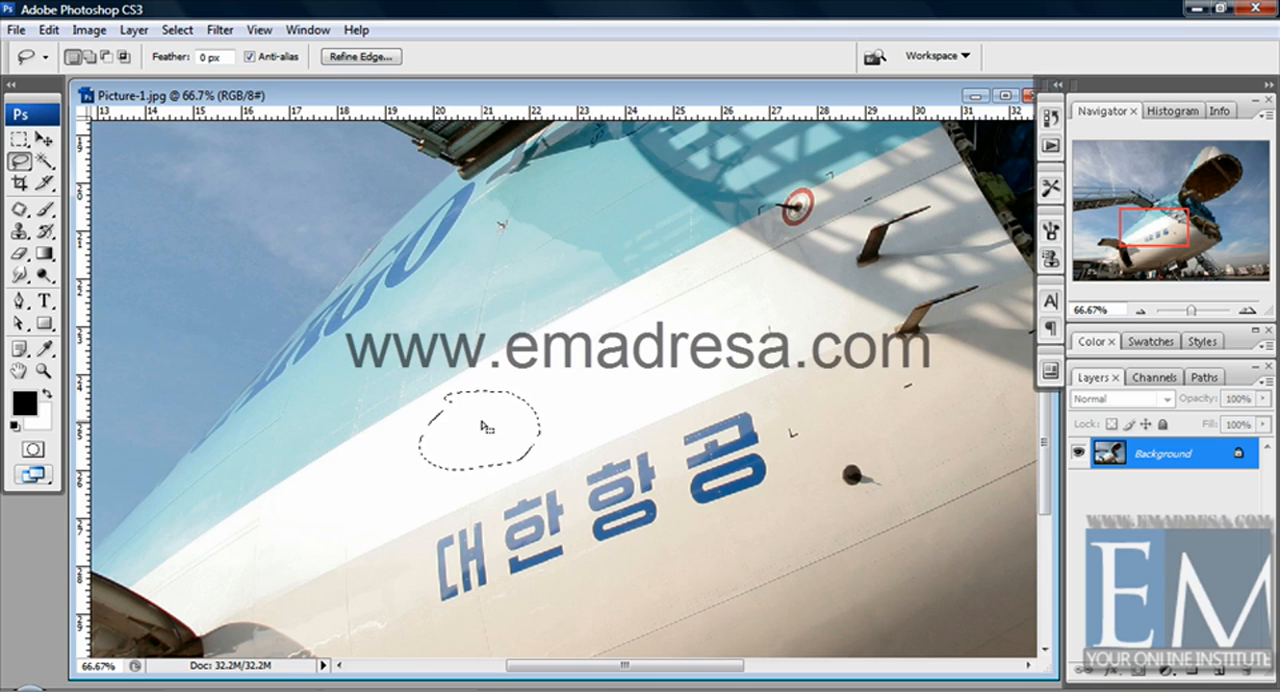
key("ctrl+d")
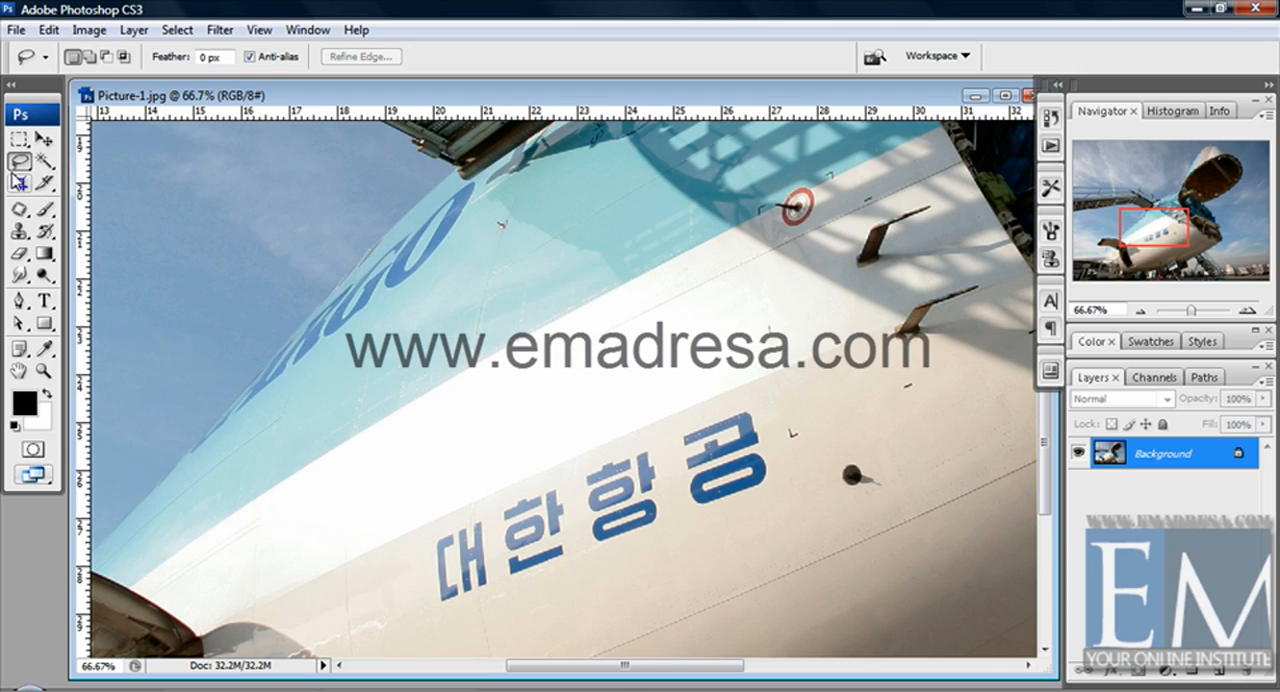
Outline the blue Korean lettering with the Patch tool, patch it from the clean fuselage area below, and deselect.
left_click(24, 211)
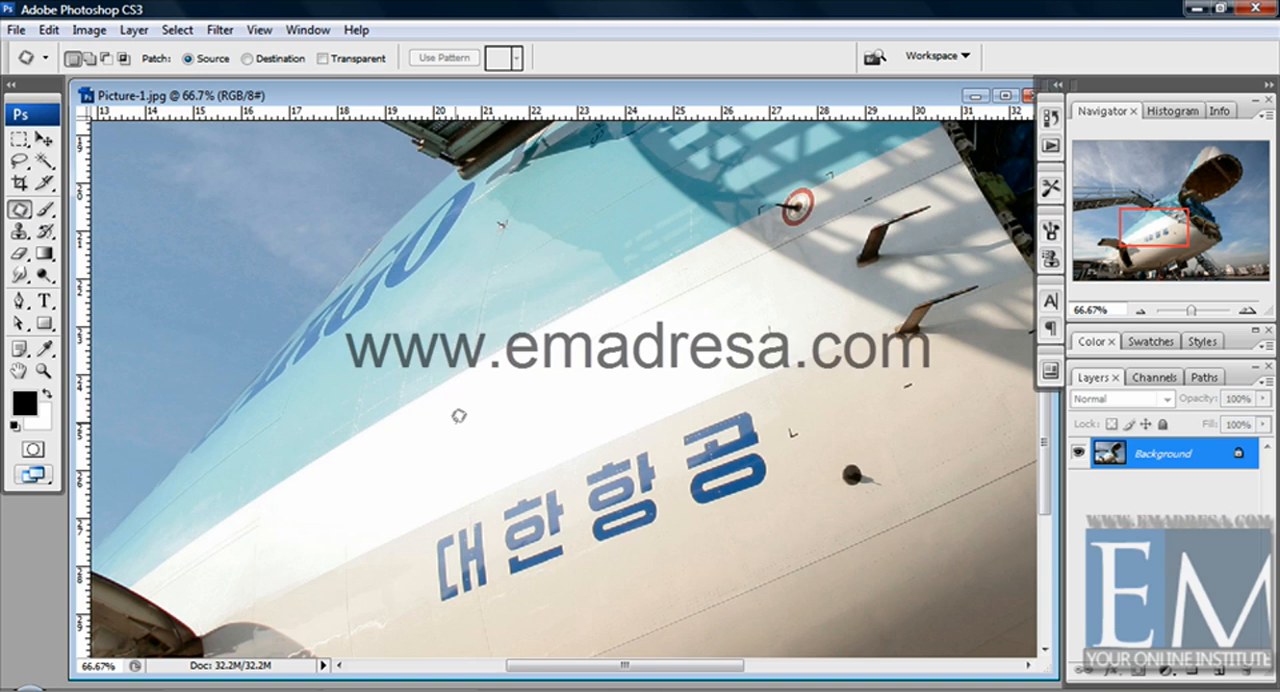
scroll(458, 414, "down", 2)
scroll(458, 414, "down", 5)
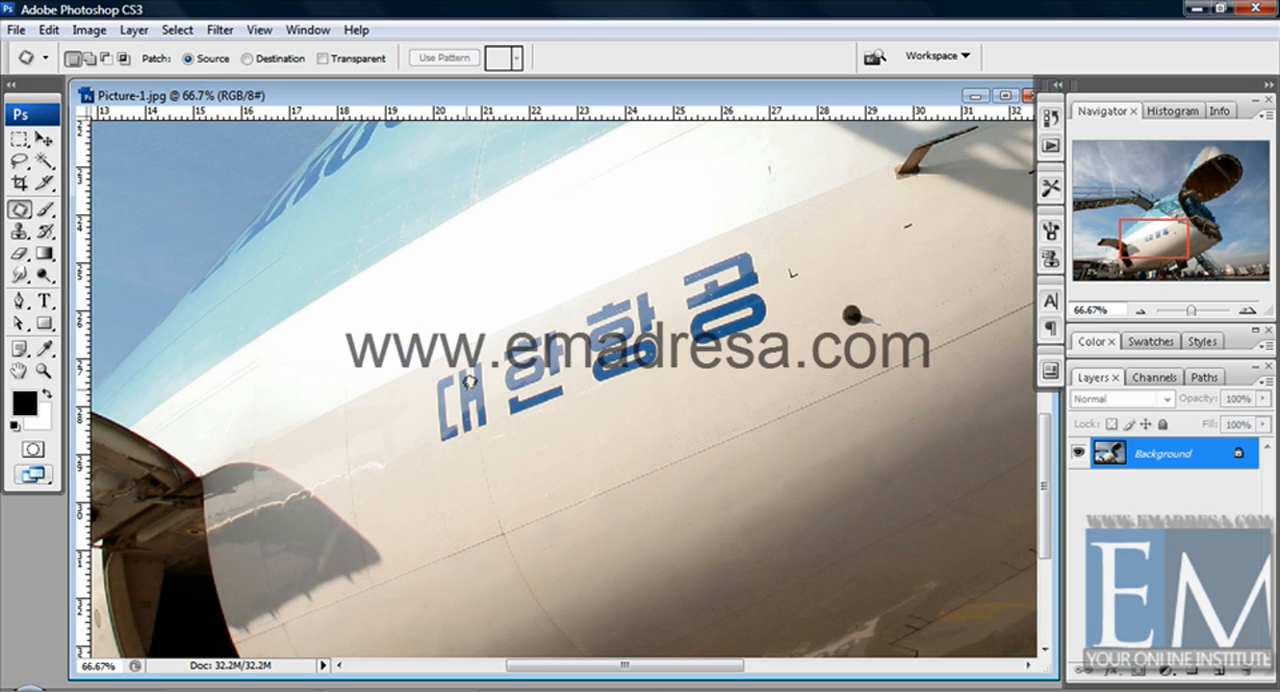
mouse_move(443, 364)
left_mouse_down()
mouse_move(428, 415)
mouse_move(458, 458)
mouse_move(562, 441)
mouse_move(758, 361)
mouse_move(776, 325)
mouse_move(773, 281)
mouse_move(758, 244)
mouse_move(726, 239)
mouse_move(447, 359)
left_mouse_up()
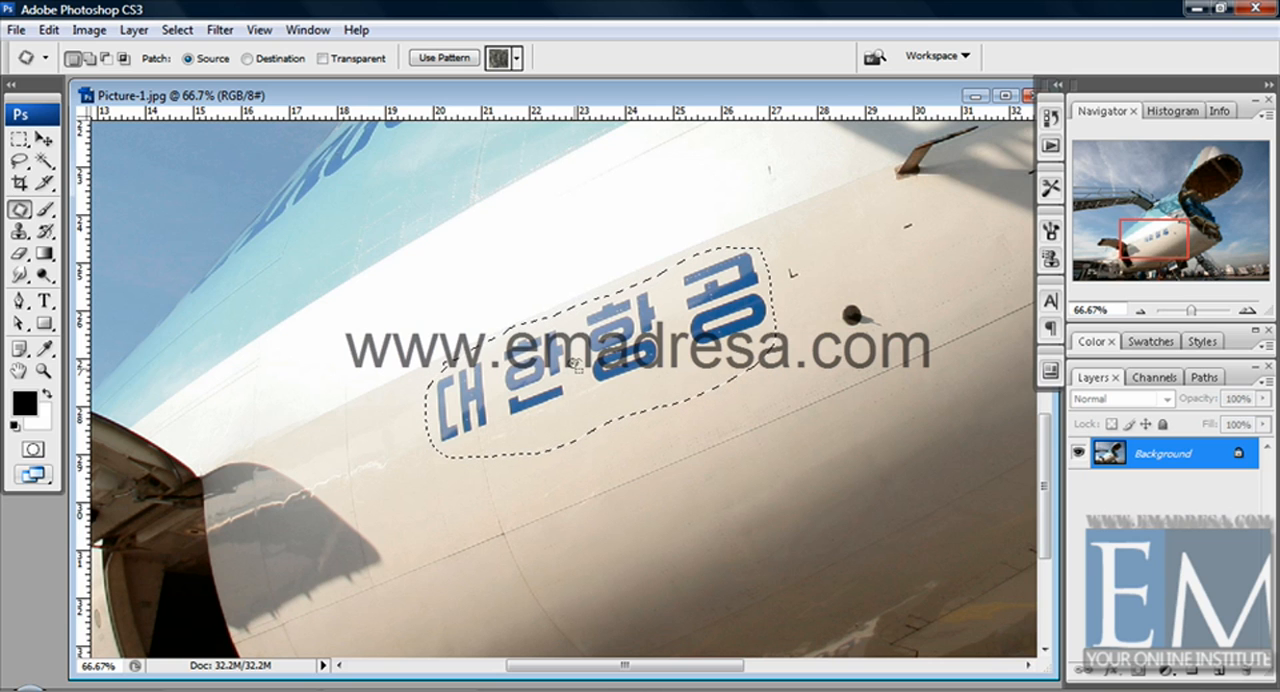
left_click_drag(575, 365, 706, 525)
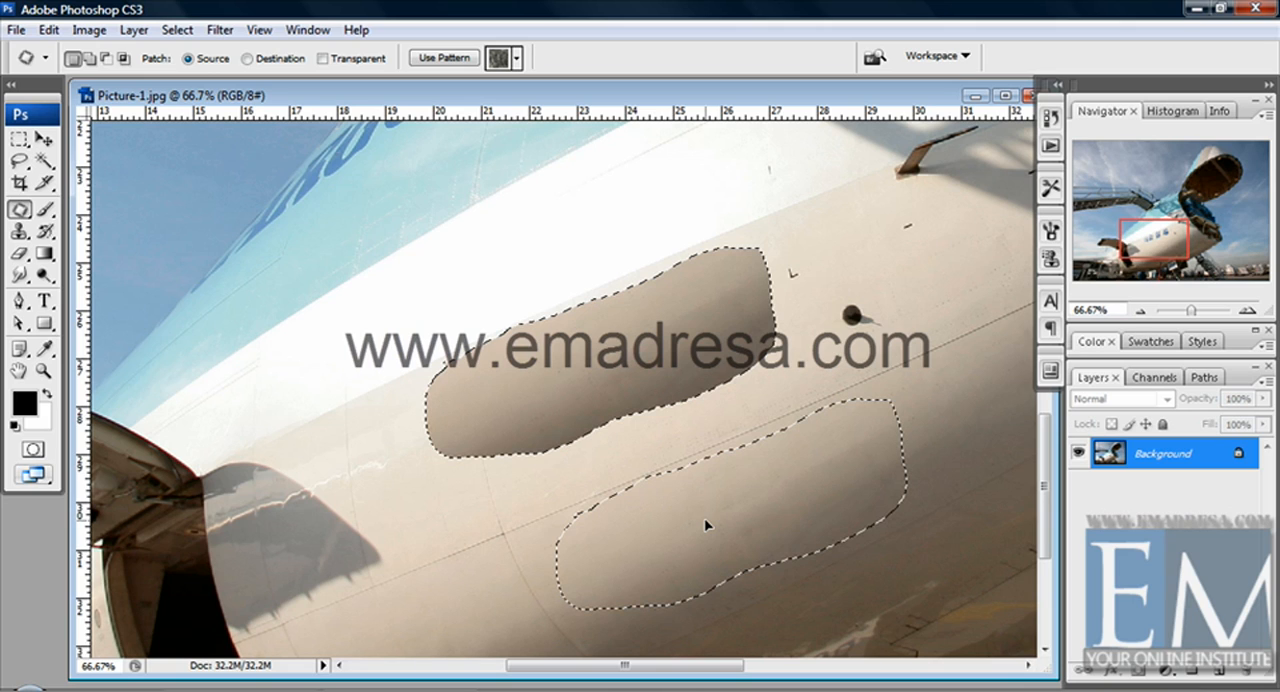
left_click_drag(705, 524, 703, 519)
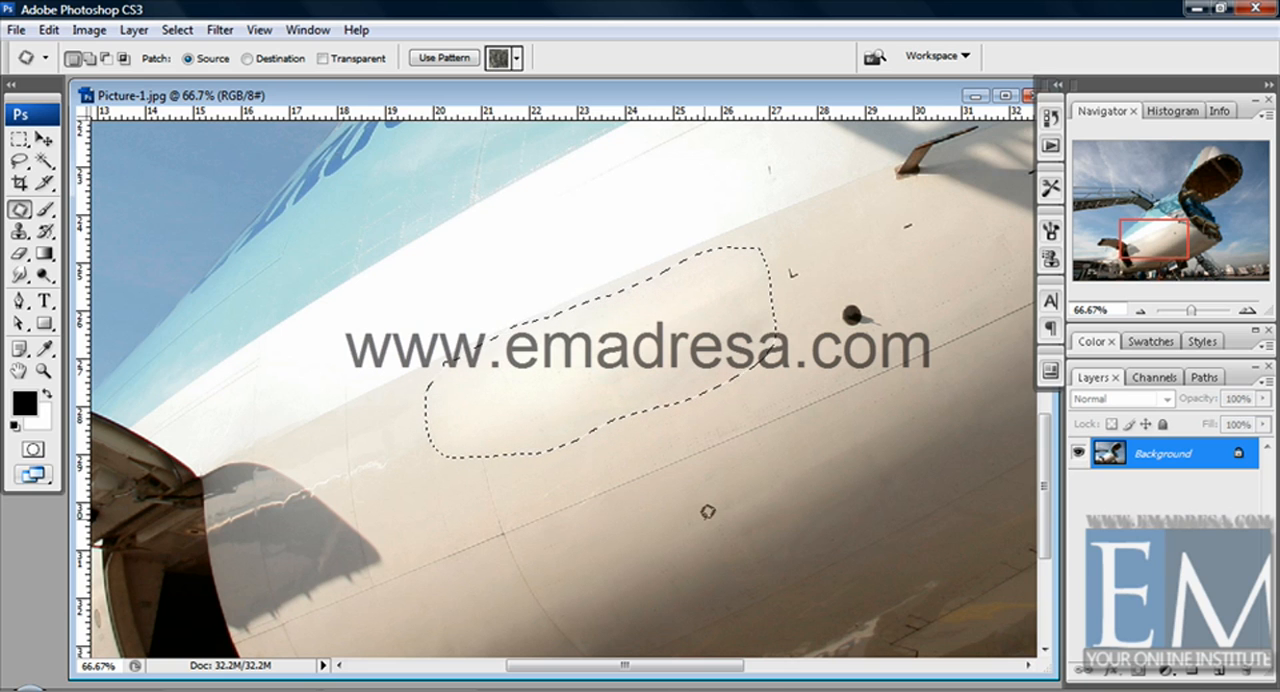
left_click(707, 511)
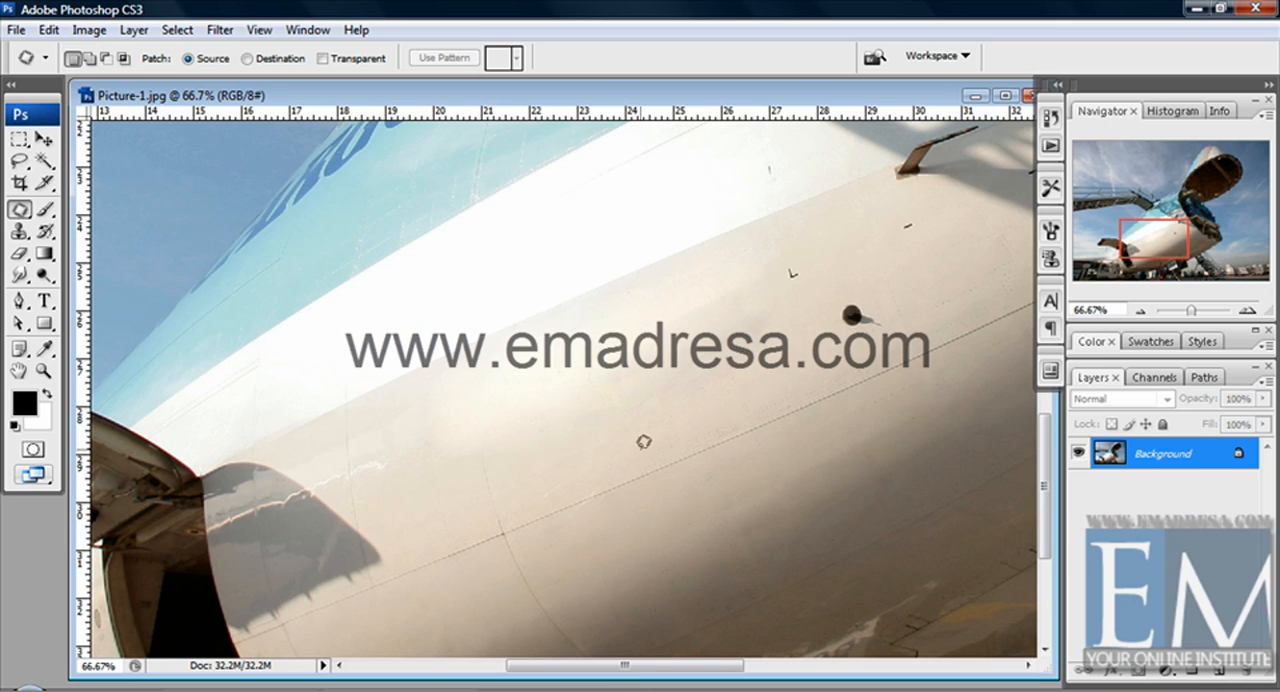
Undo the Source patch over the Korean lettering and clear its selection.
key("ctrl+alt+z")
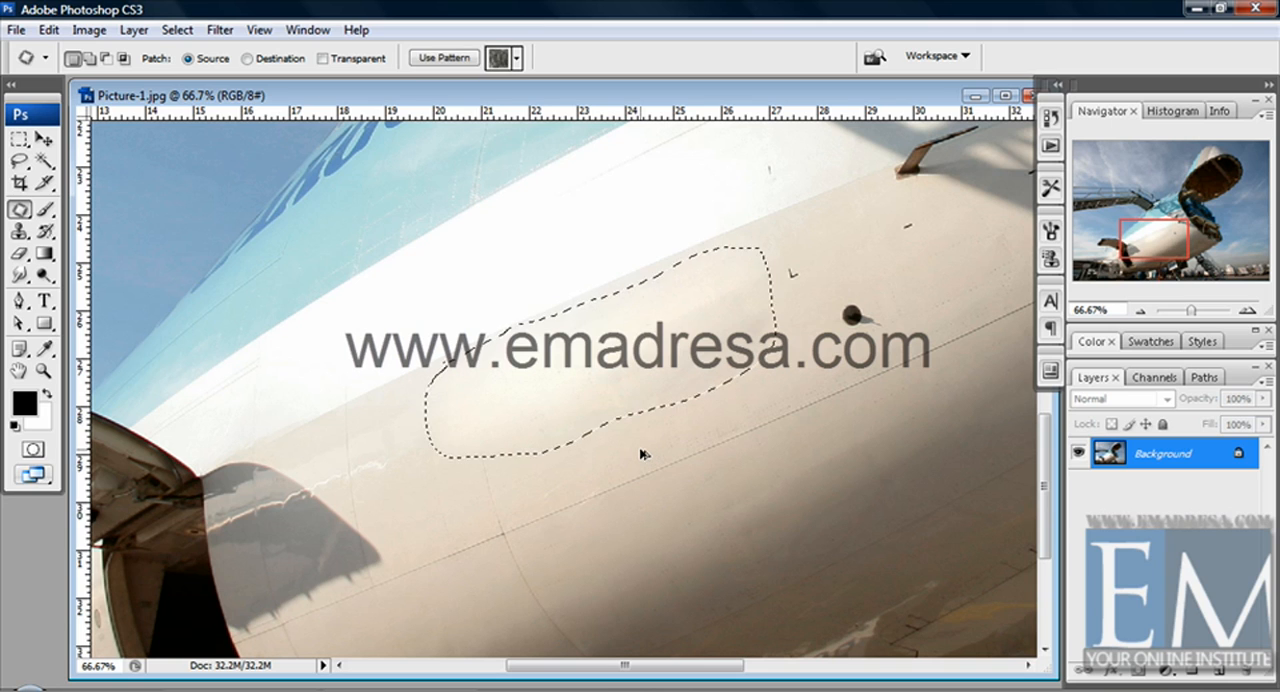
key("ctrl+alt+z")
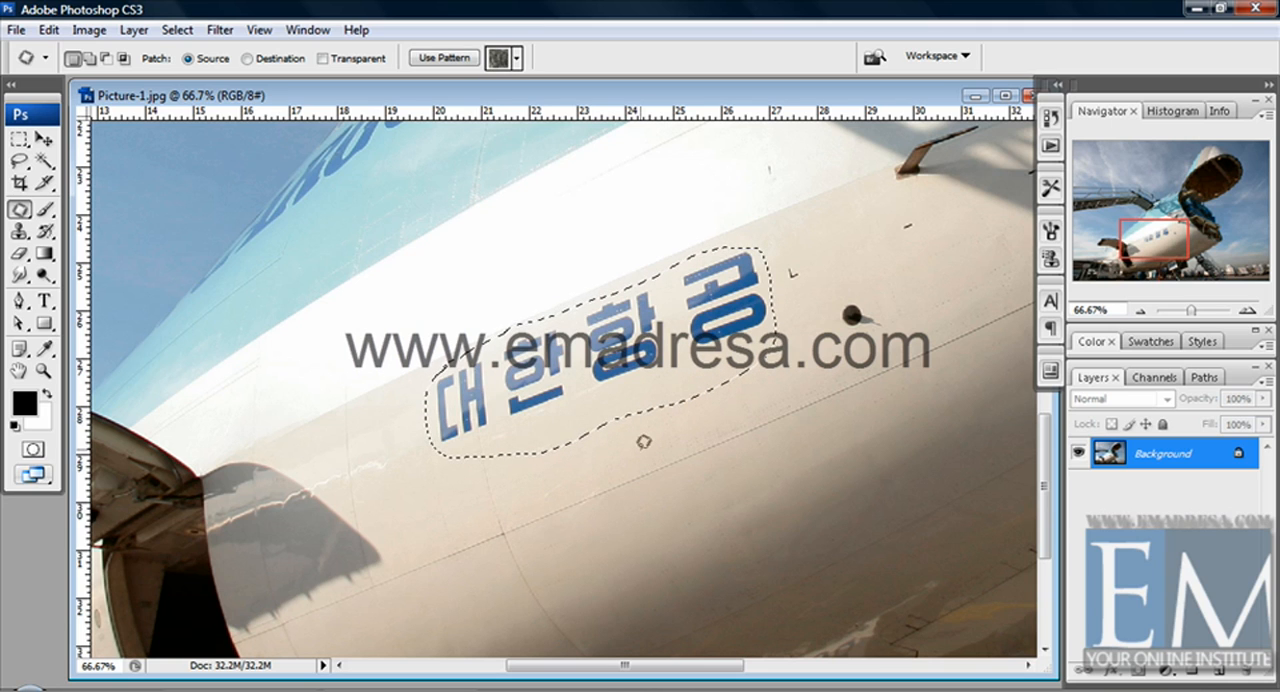
key("ctrl+d")
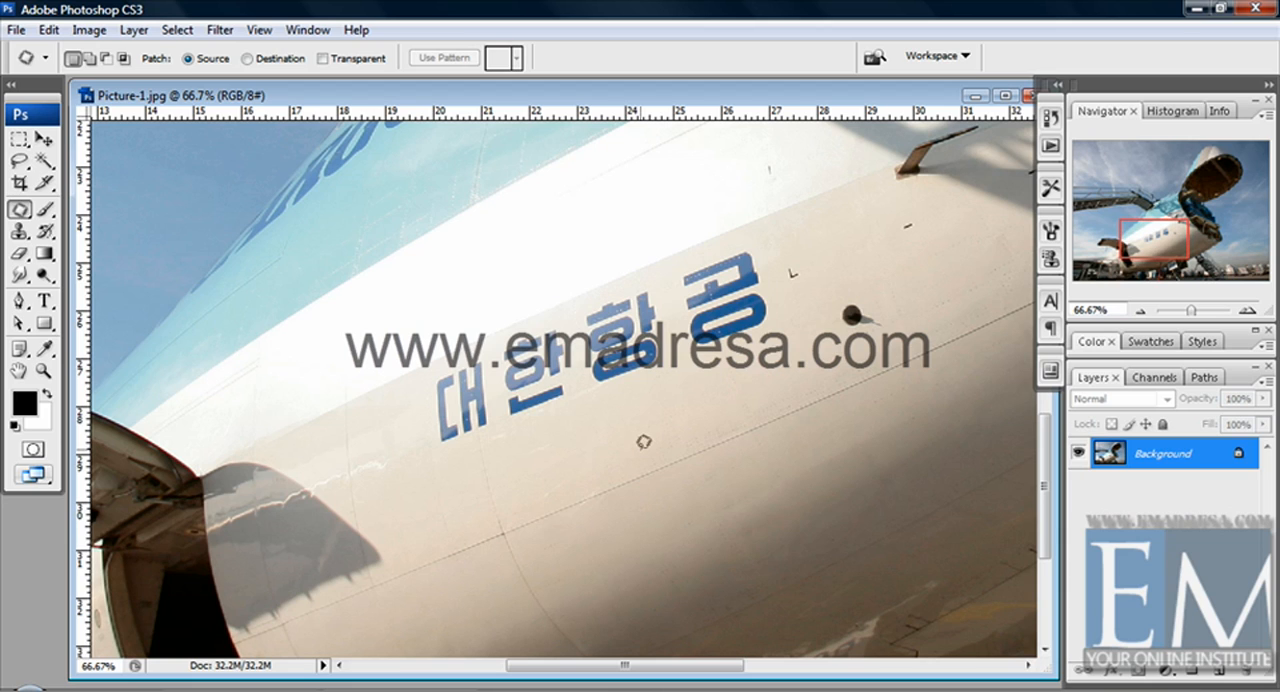
Set the Patch mode to Destination and copy a clean area below the Korean lettering over its first three characters.
left_click(247, 59)
mouse_move(594, 514)
left_mouse_down()
mouse_move(690, 505)
mouse_move(895, 422)
mouse_move(899, 434)
mouse_move(895, 513)
mouse_move(769, 535)
mouse_move(662, 597)
mouse_move(622, 581)
mouse_move(596, 515)
left_mouse_up()
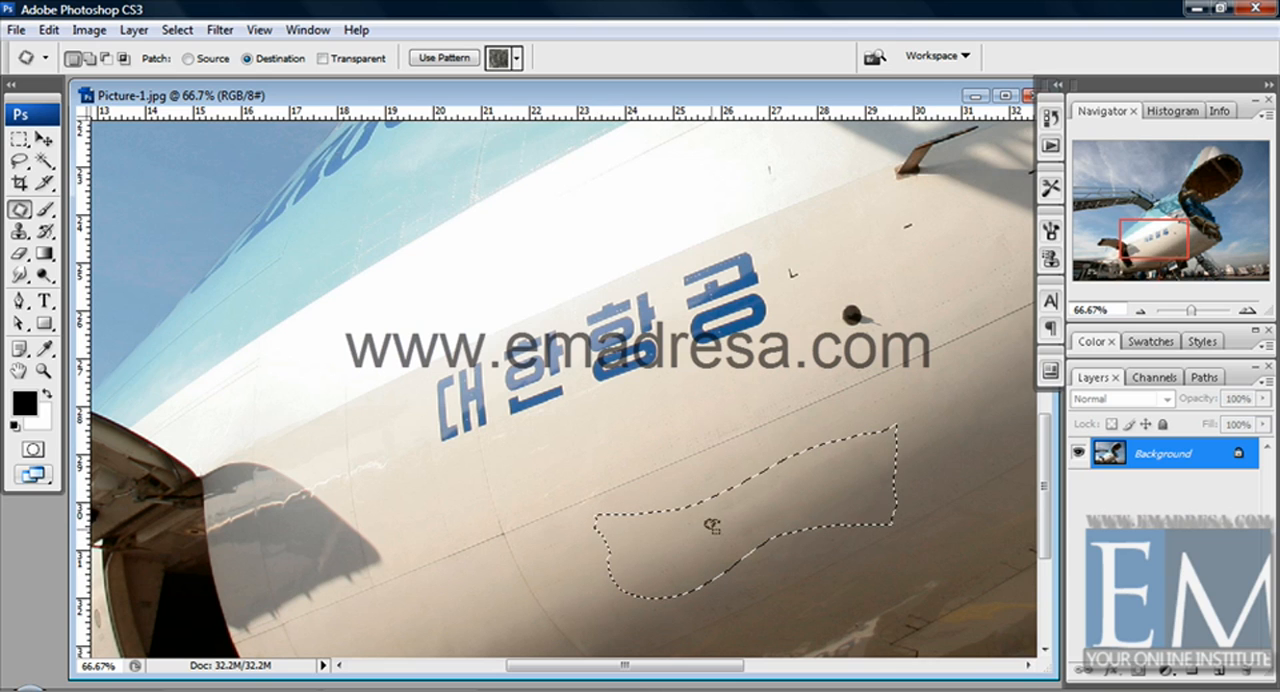
left_click_drag(711, 525, 489, 394)
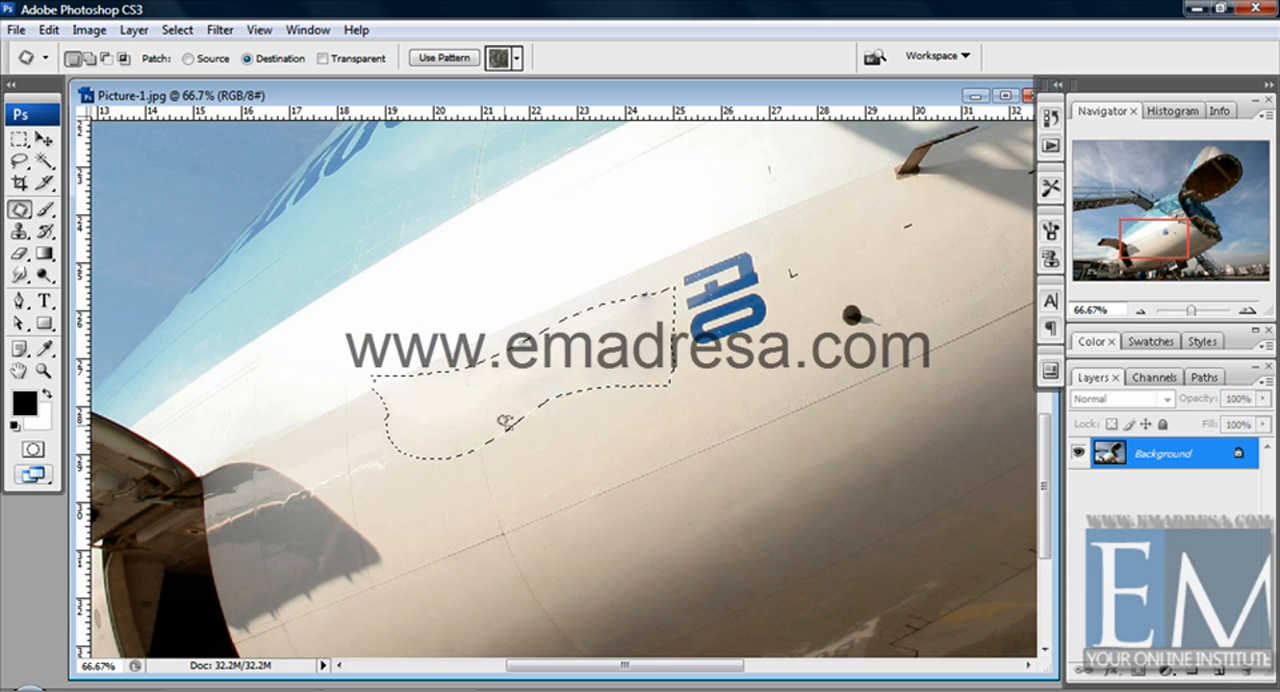
left_click(532, 428)
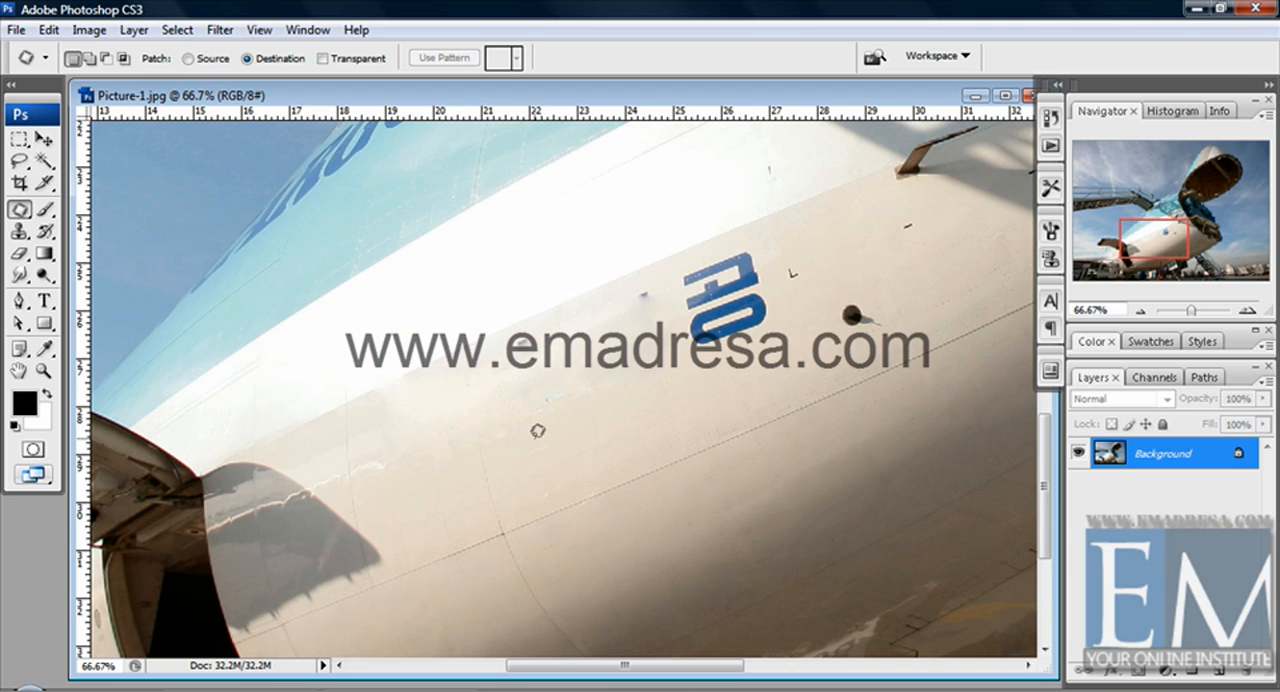
Undo the Destination patch over the first three characters and deselect the outlined area.
key("ctrl+z")
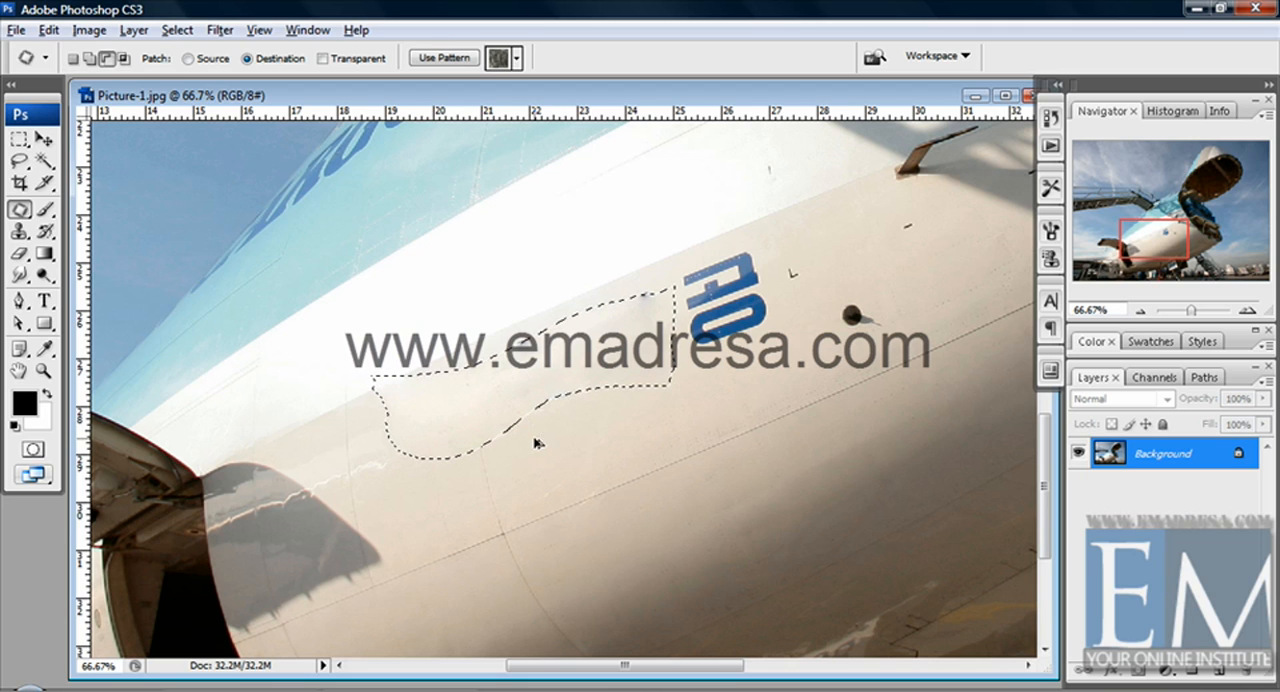
key("ctrl+alt+z")
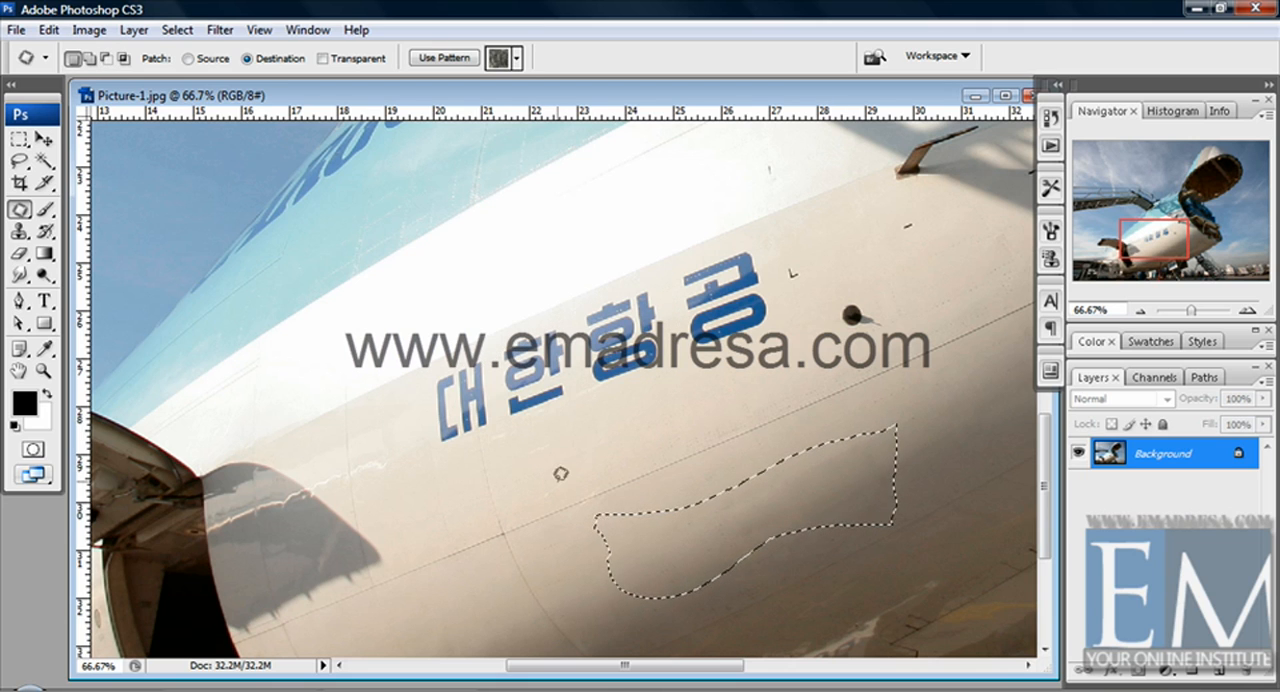
left_click(693, 457)
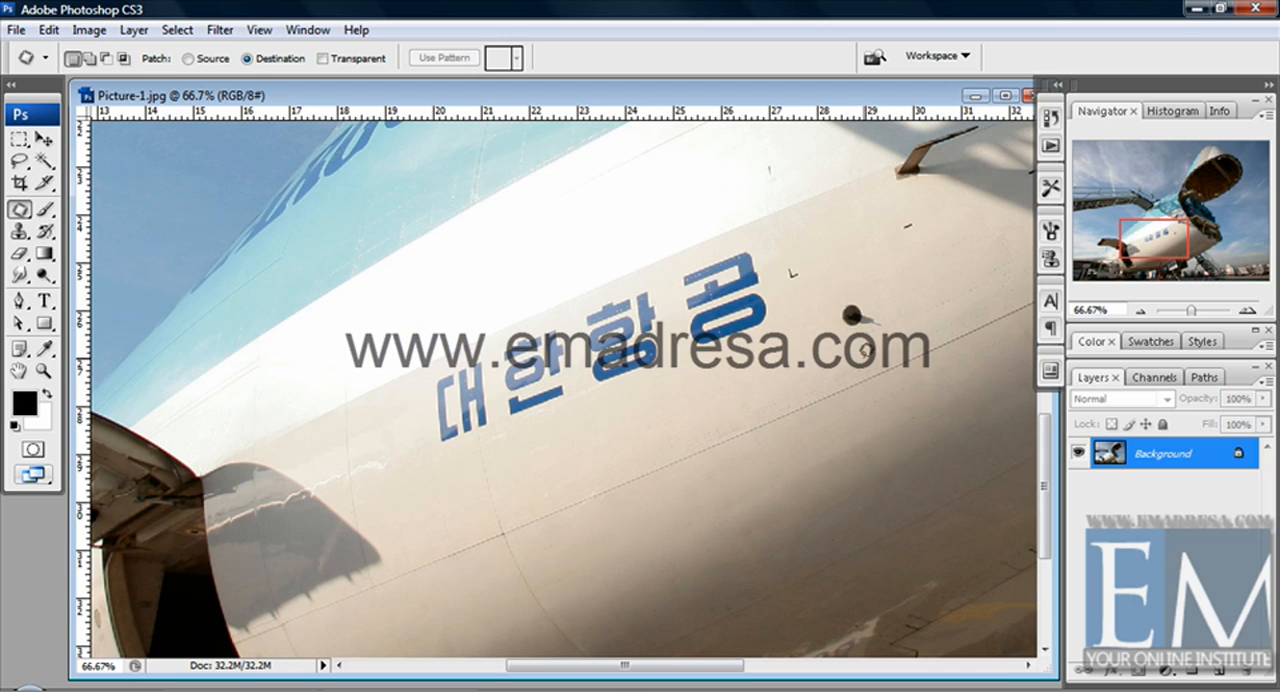
Cover the round dark spot beside the lettering with a small clean patch from just below it, and deselect.
mouse_move(864, 424)
left_mouse_down()
mouse_move(891, 442)
mouse_move(916, 429)
mouse_move(922, 407)
mouse_move(880, 394)
left_mouse_up()
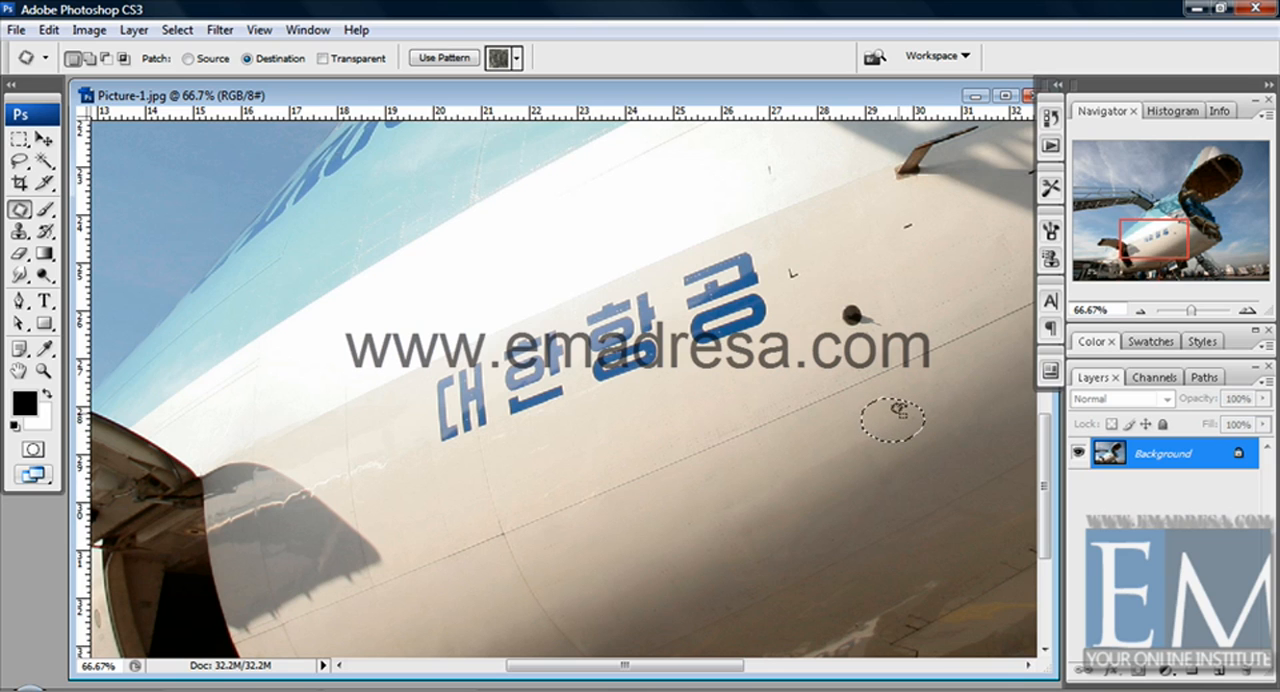
left_click_drag(898, 412, 860, 318)
key("ctrl+d")
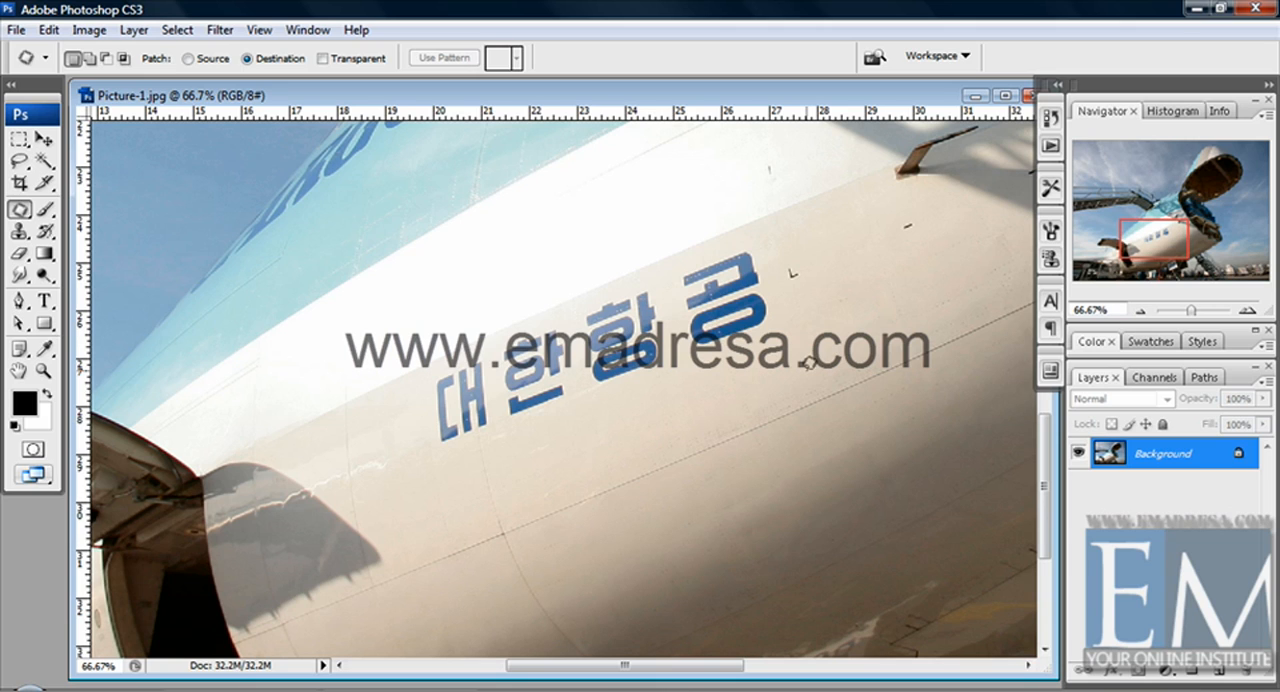
Outline the fuselage area just below the Korean lettering, patch it over all four characters, and deselect.
mouse_move(800, 334)
left_mouse_down()
mouse_move(420, 450)
mouse_move(446, 574)
mouse_move(527, 575)
mouse_move(817, 462)
mouse_move(821, 395)
mouse_move(800, 328)
left_mouse_up()
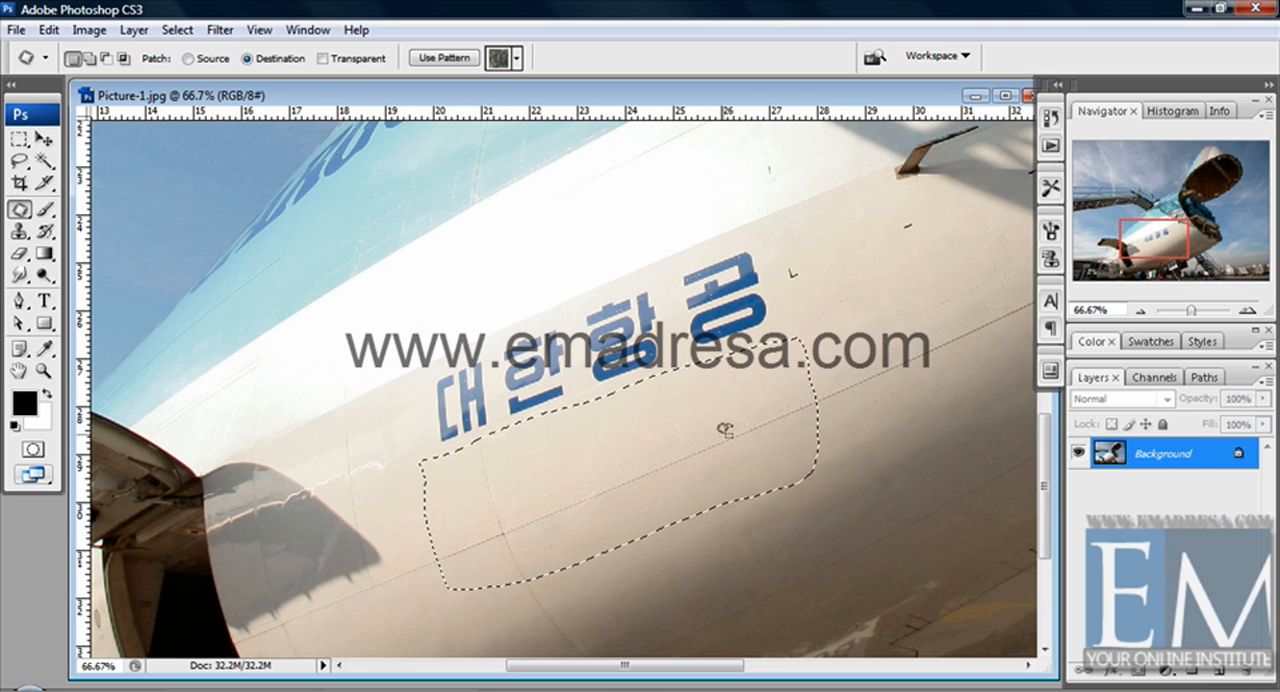
left_click_drag(723, 429, 707, 351)
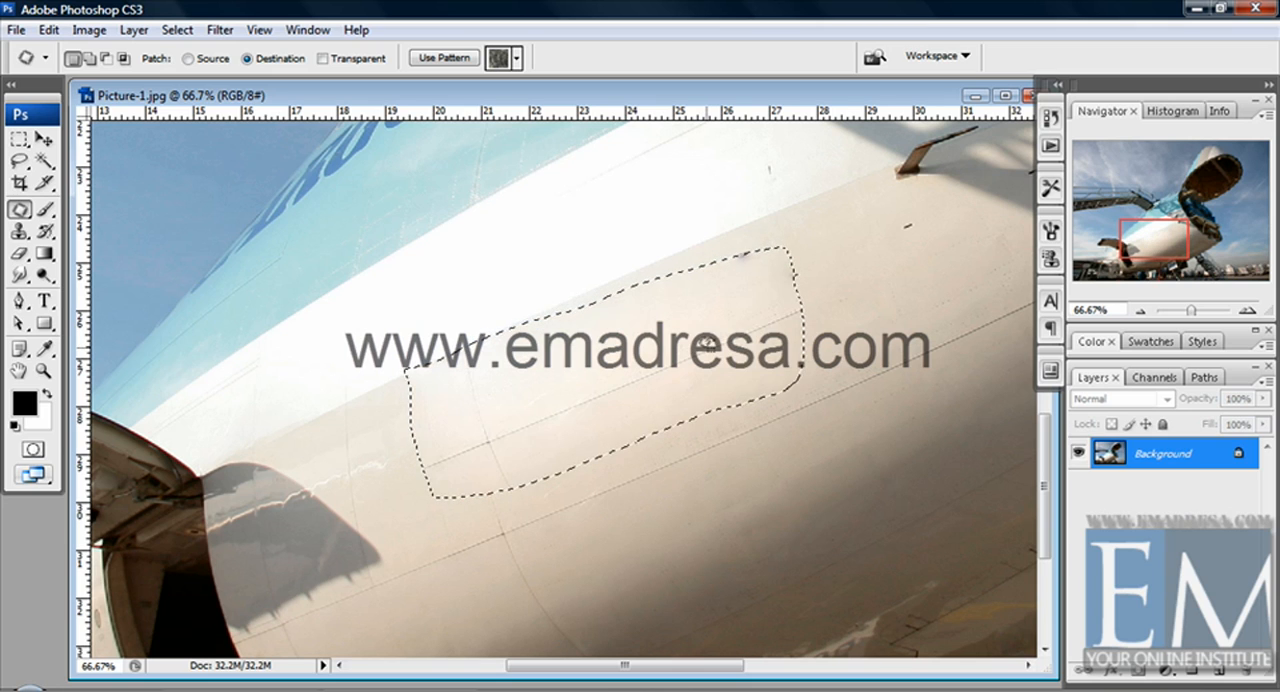
left_click(851, 354)
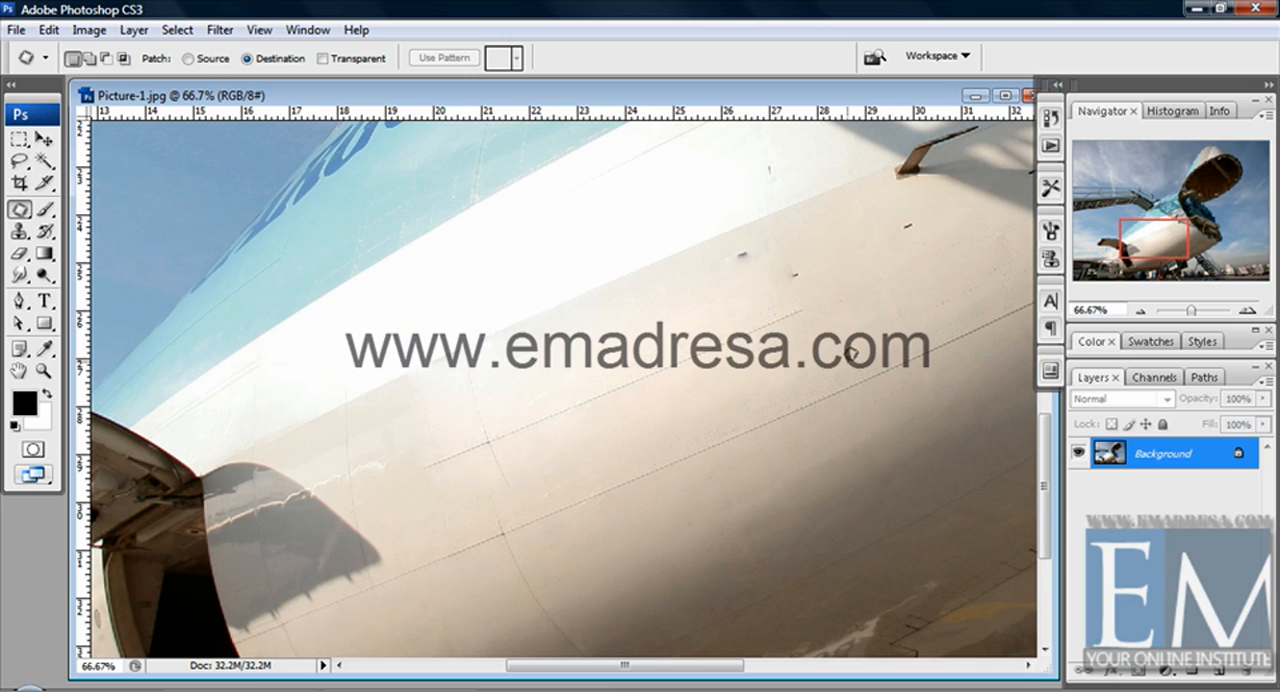
Outline an oval on the lower fuselage with the Patch tool and extend it with an overlapping area in Add to Selection mode.
mouse_move(712, 384)
left_mouse_down()
mouse_move(673, 397)
mouse_move(665, 419)
mouse_move(700, 448)
mouse_move(764, 433)
mouse_move(780, 397)
mouse_move(747, 378)
mouse_move(713, 377)
left_mouse_up()
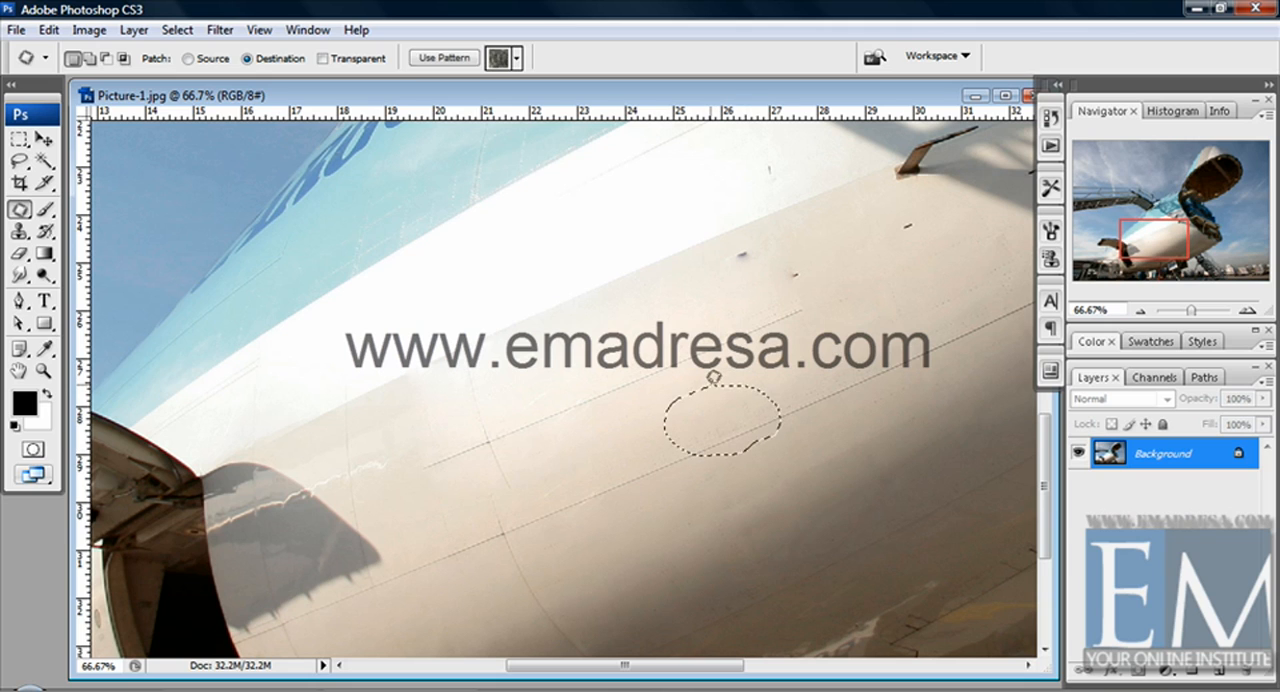
left_click(93, 62)
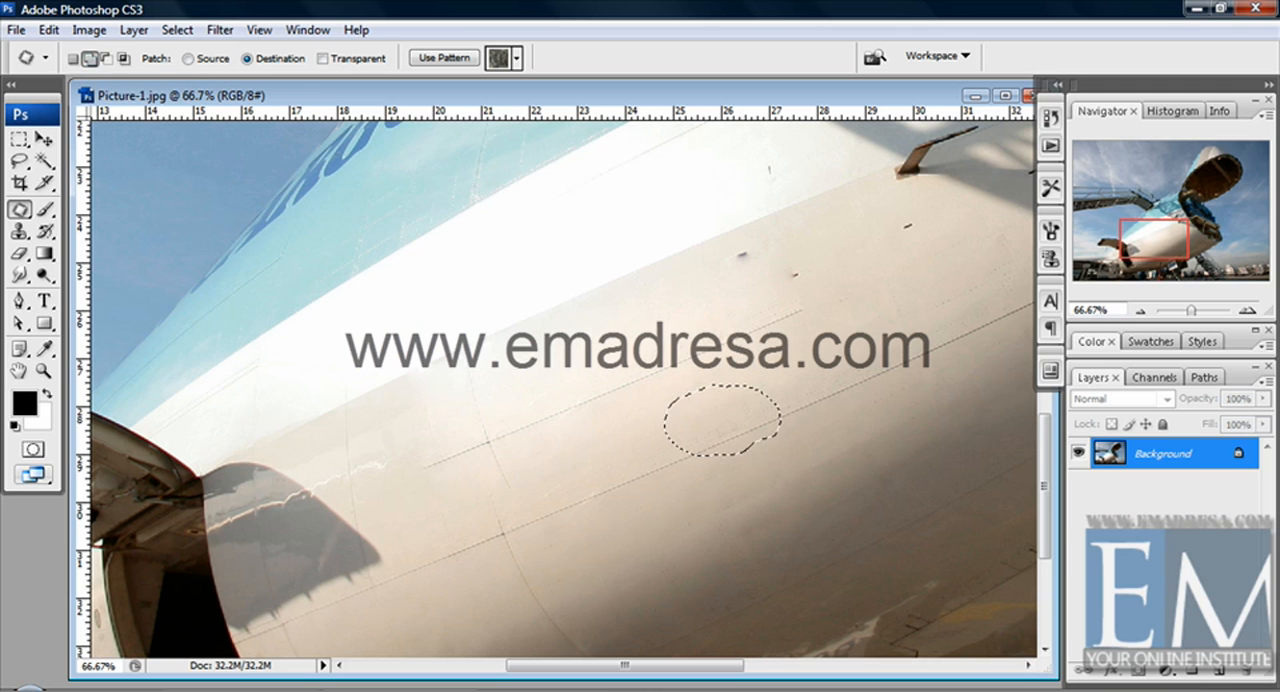
mouse_move(627, 395)
left_mouse_down()
mouse_move(656, 477)
mouse_move(697, 474)
mouse_move(701, 408)
mouse_move(627, 390)
left_mouse_up()
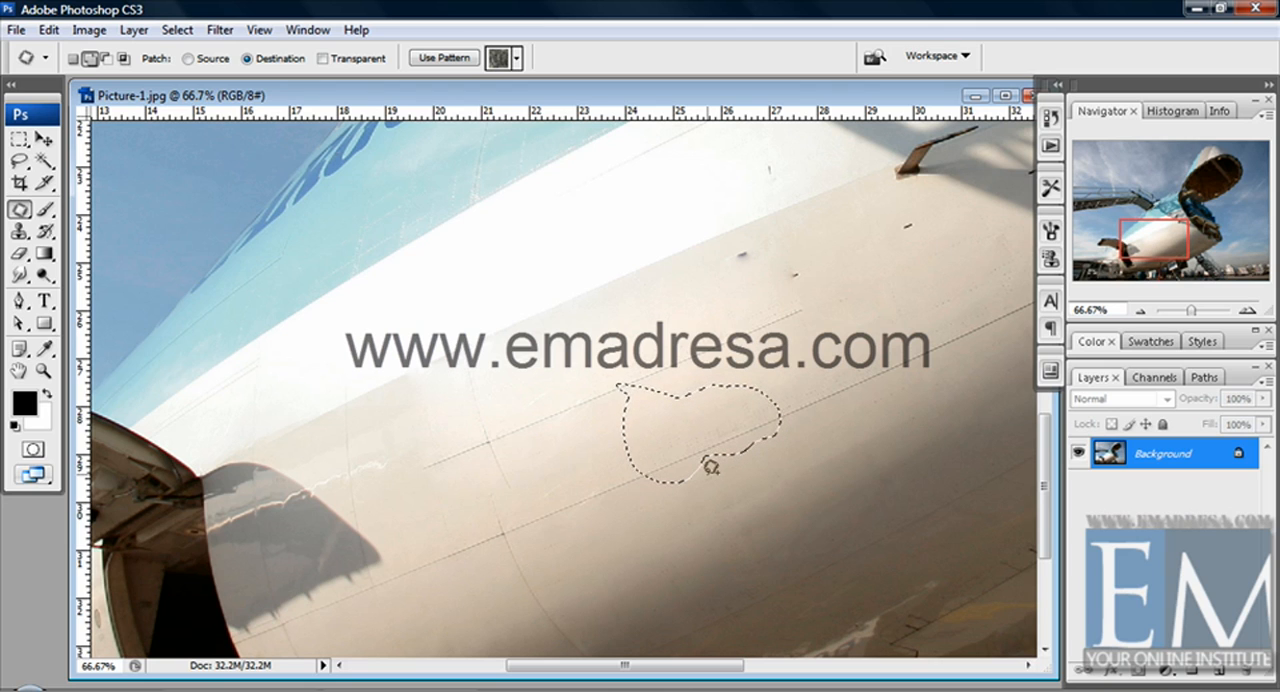
Step back through the history to remove the outlined areas and undo the patches over the dark spot and the Korean lettering.
key("ctrl+z")
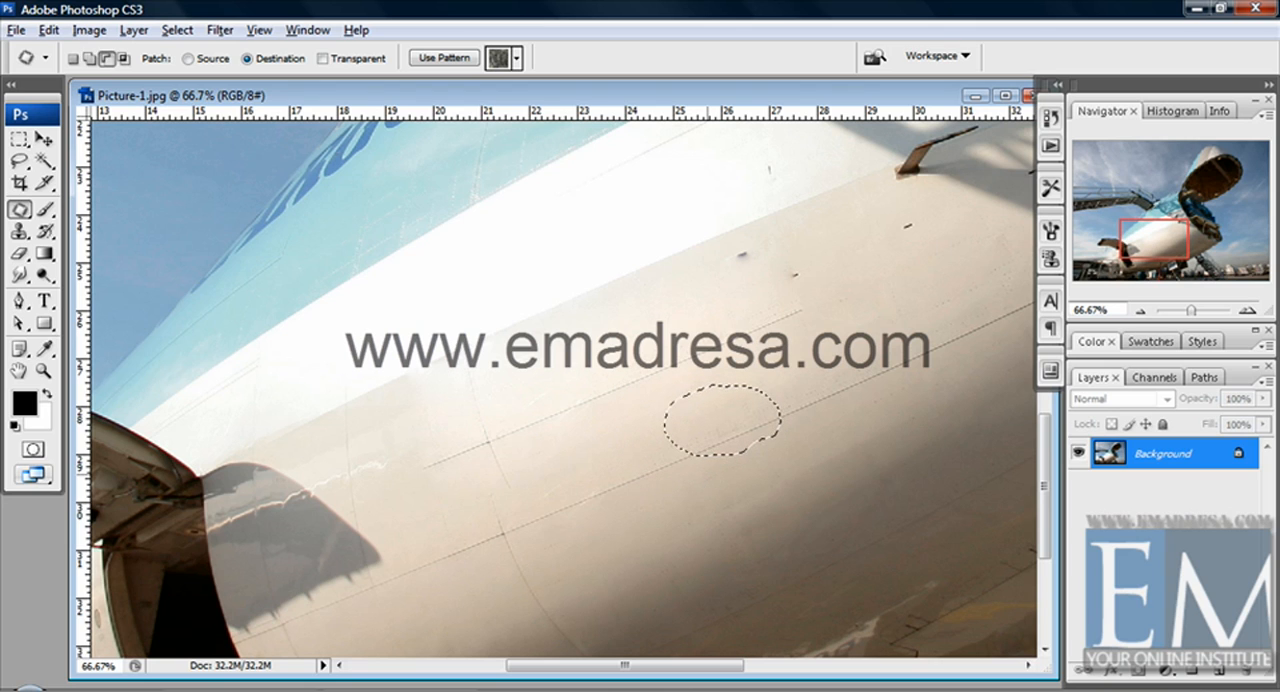
key("ctrl+alt+z")
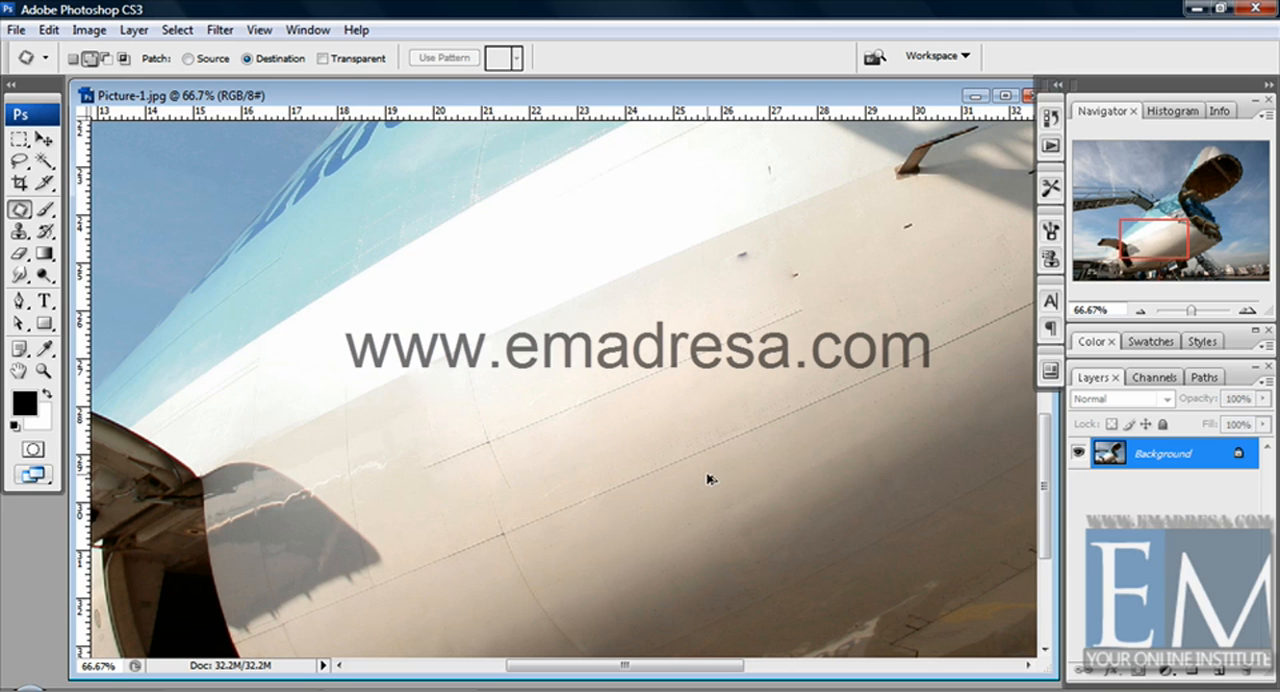
key("ctrl+alt+z")
key("ctrl+alt+z")
key("ctrl+alt+z")
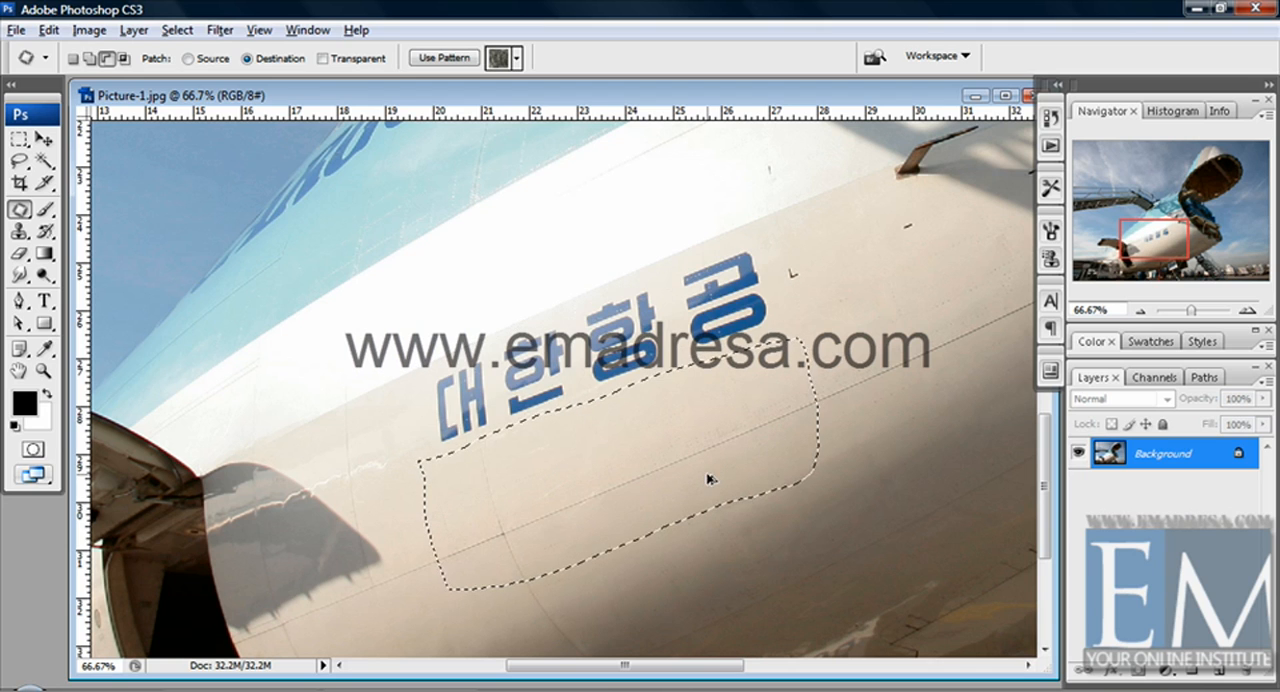
key("ctrl+alt+z")
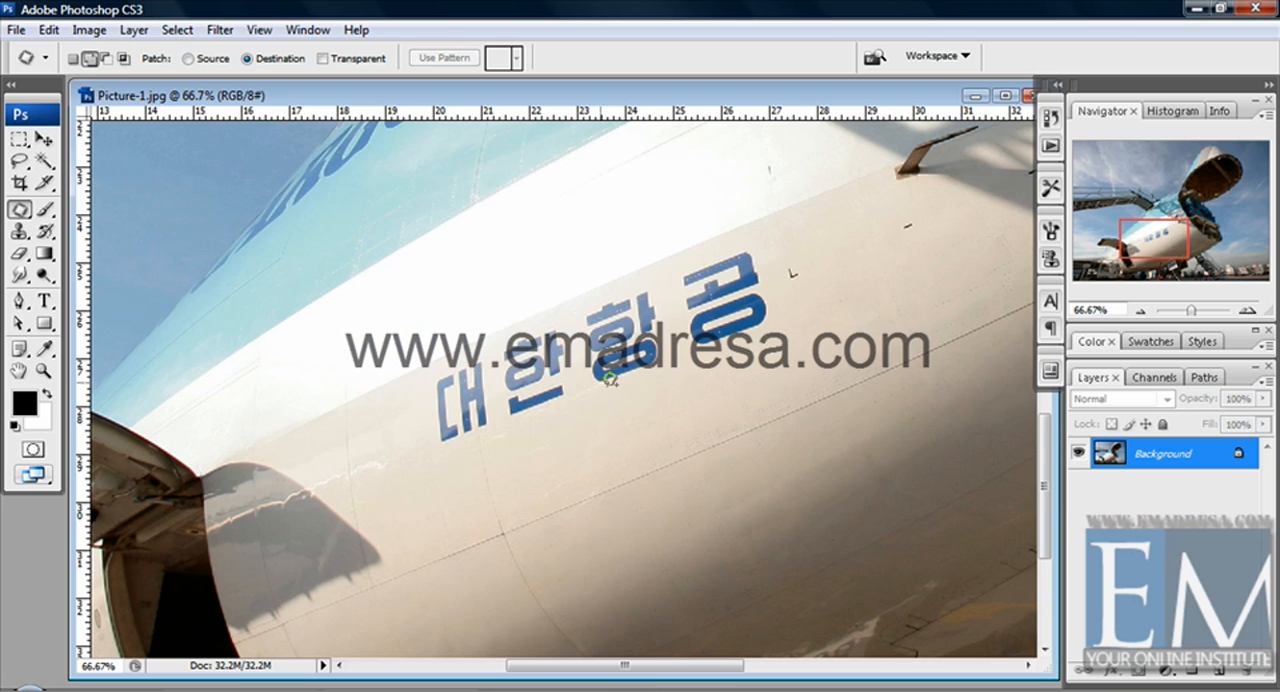
In New Selection mode with Transparent on, outline the seam area below the last character, patch it just right of that character, and deselect.
left_click(339, 61)
left_click(73, 60)
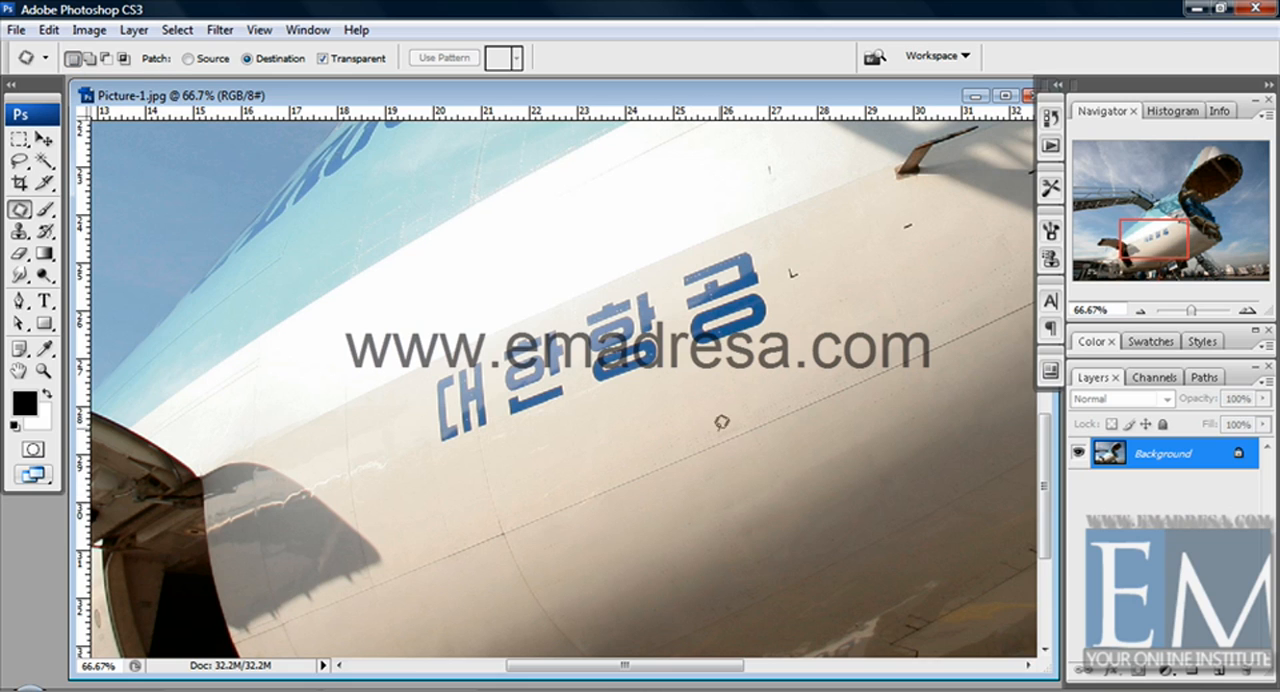
mouse_move(720, 426)
left_mouse_down()
mouse_move(646, 462)
mouse_move(674, 484)
mouse_move(769, 462)
mouse_move(836, 413)
mouse_move(830, 396)
mouse_move(776, 384)
mouse_move(720, 426)
left_mouse_up()
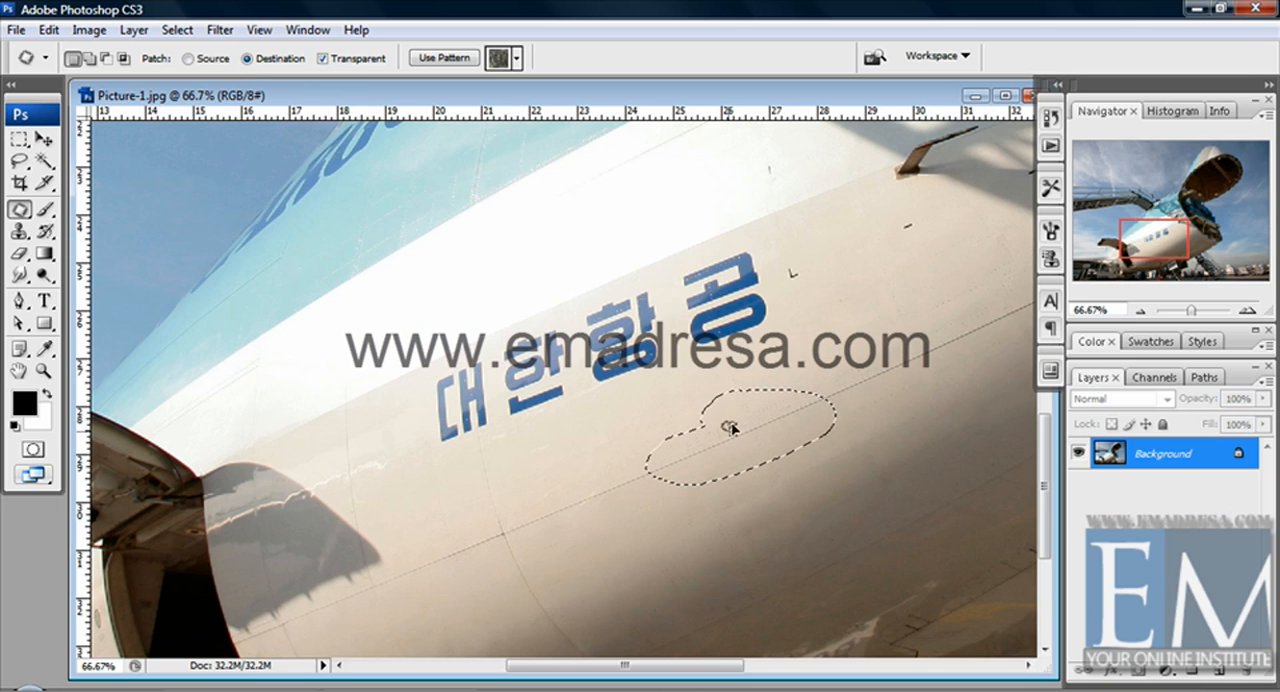
left_click_drag(728, 424, 806, 337)
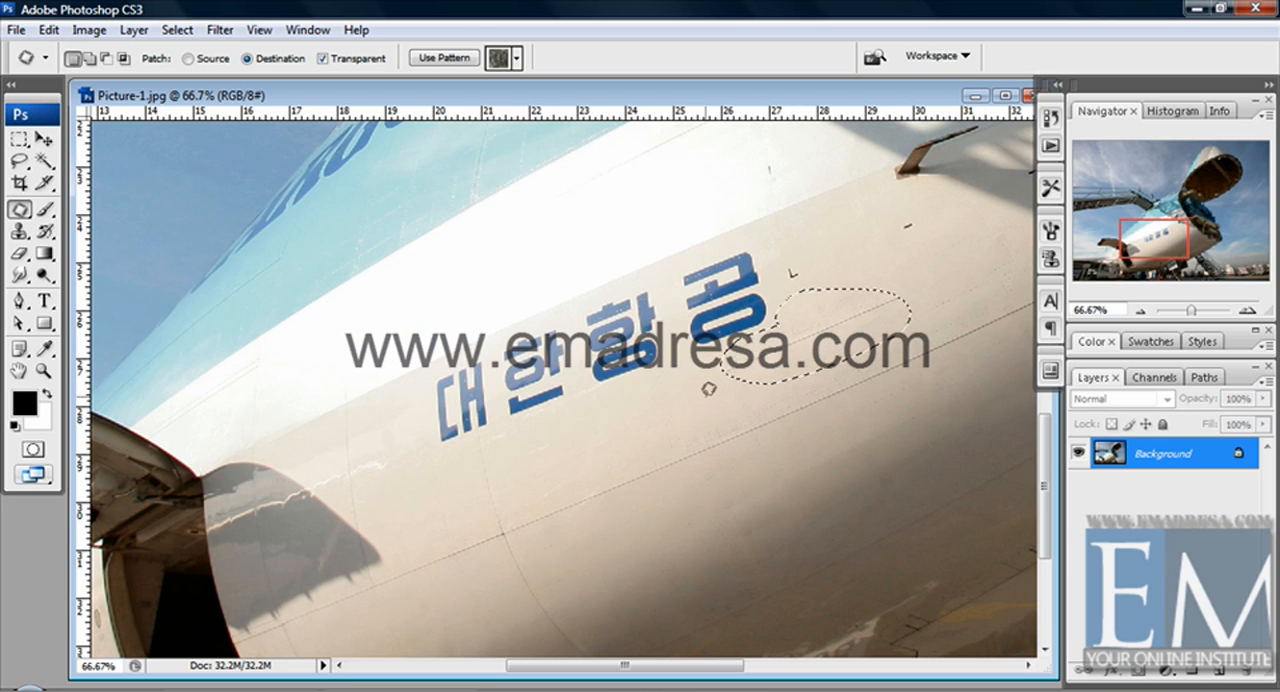
left_click(709, 388)
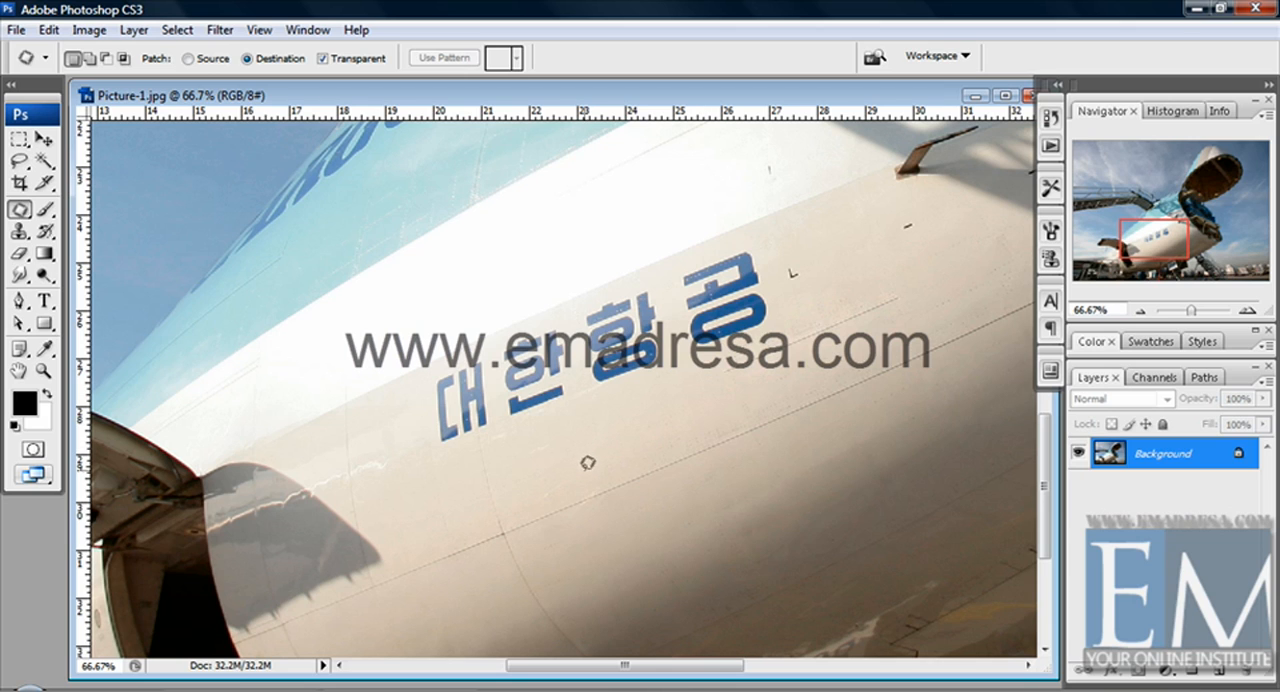
Try a transparent patch of the lower fuselage seam on the white stripe above the lettering, undo it, and clear the selection.
mouse_move(586, 470)
left_mouse_down()
mouse_move(911, 405)
mouse_move(935, 378)
mouse_move(918, 351)
mouse_move(846, 337)
mouse_move(745, 364)
mouse_move(748, 443)
left_mouse_up()
left_click_drag(797, 366, 491, 262)
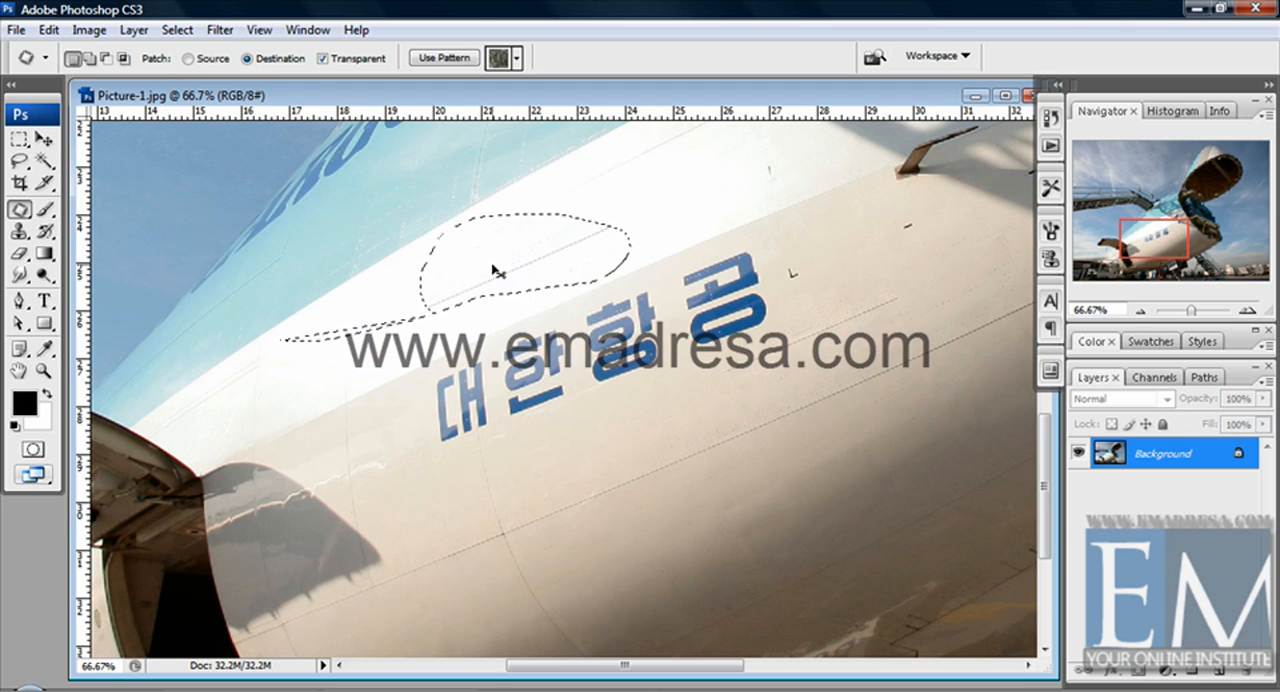
key("ctrl+d")
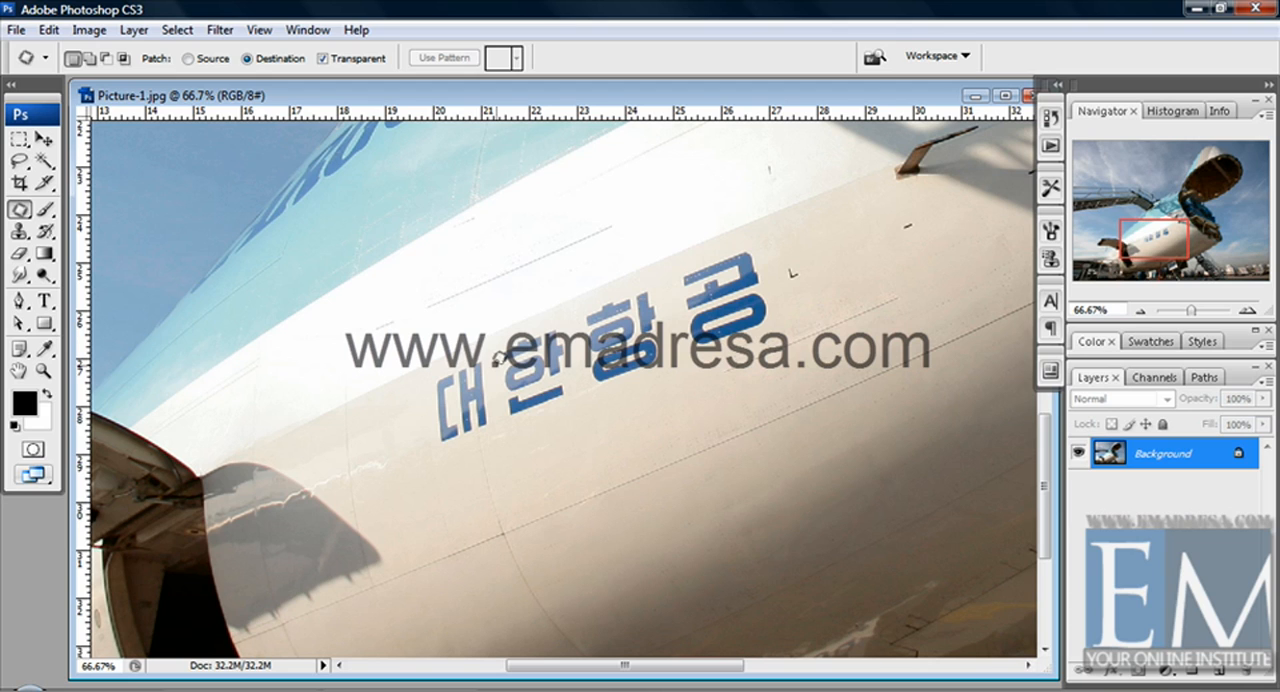
key("ctrl+alt+z")
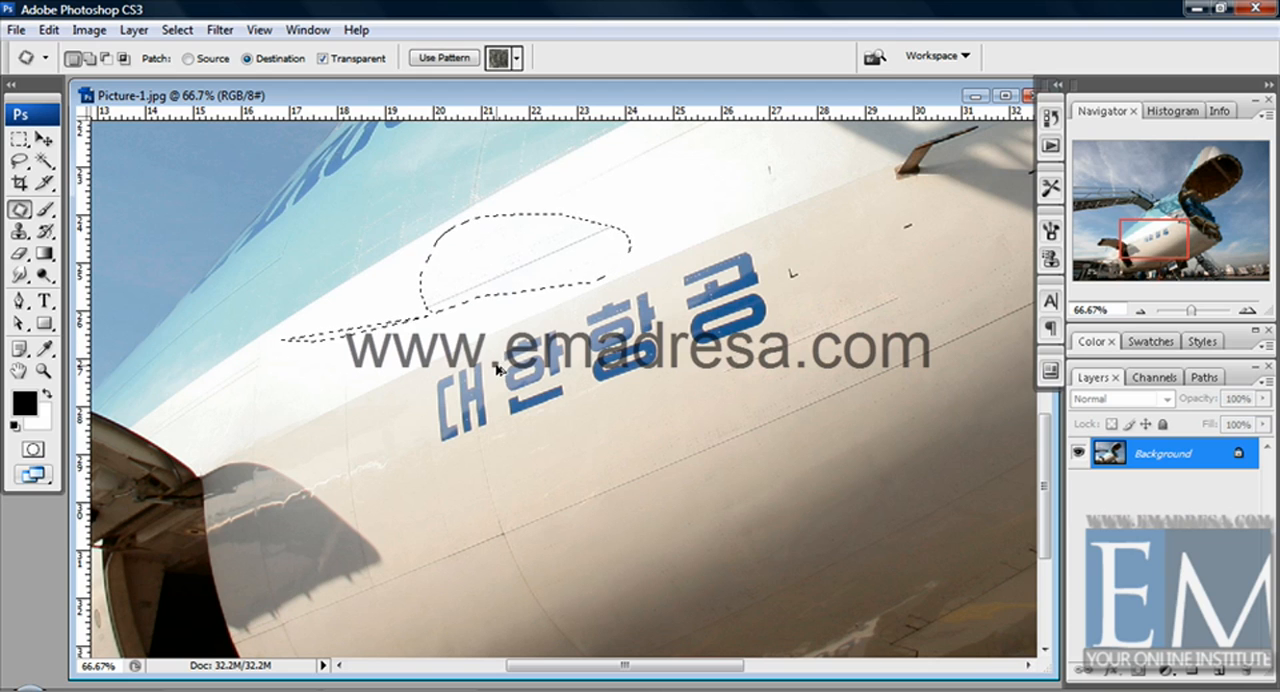
key("ctrl+alt+z")
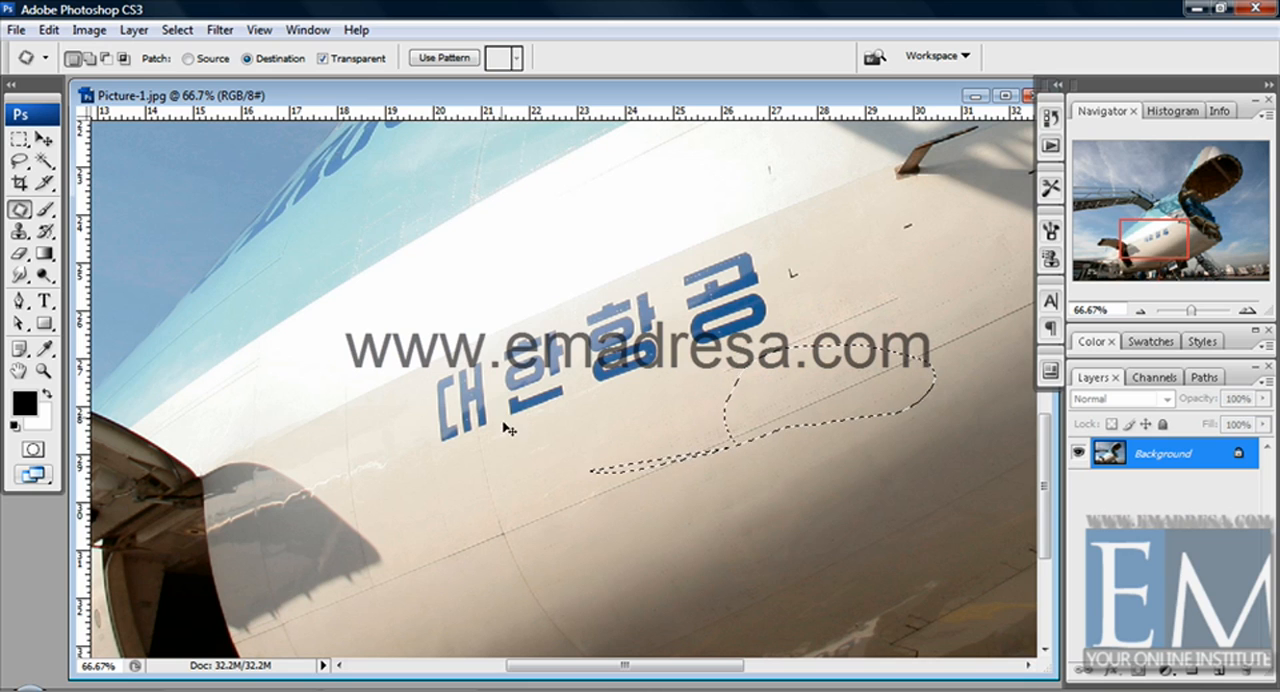
key("ctrl+d")
Turn Transparent off and patch the seam area below the lettering onto the white stripe above the first characters.
left_click(360, 60)
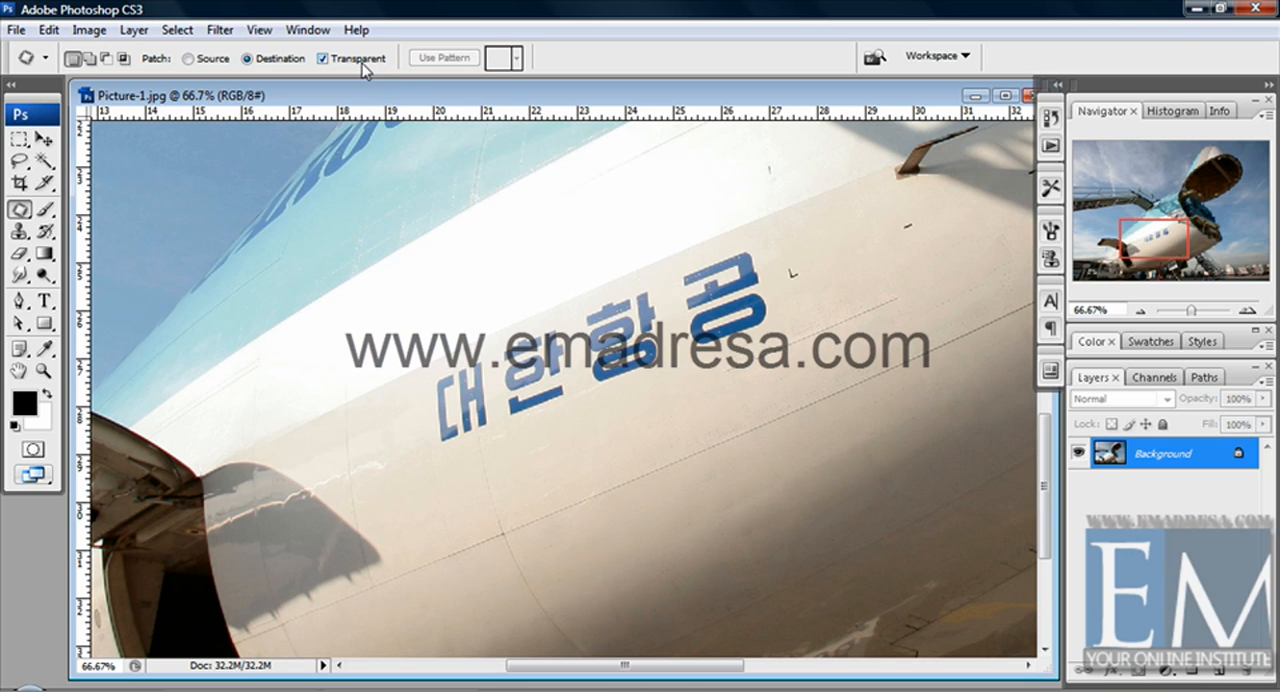
mouse_move(588, 478)
left_mouse_down()
mouse_move(614, 517)
mouse_move(734, 480)
mouse_move(738, 442)
mouse_move(640, 417)
mouse_move(593, 469)
mouse_move(540, 370)
mouse_move(480, 309)
left_mouse_up()
Turn Transparent back on, patch another seam area onto the white stripe right of the previous patch, and deselect.
left_click(332, 59)
mouse_move(741, 404)
left_mouse_down()
mouse_move(697, 410)
mouse_move(687, 434)
mouse_move(730, 471)
mouse_move(785, 465)
mouse_move(827, 415)
mouse_move(791, 380)
mouse_move(747, 397)
mouse_move(726, 380)
mouse_move(639, 222)
left_mouse_up()
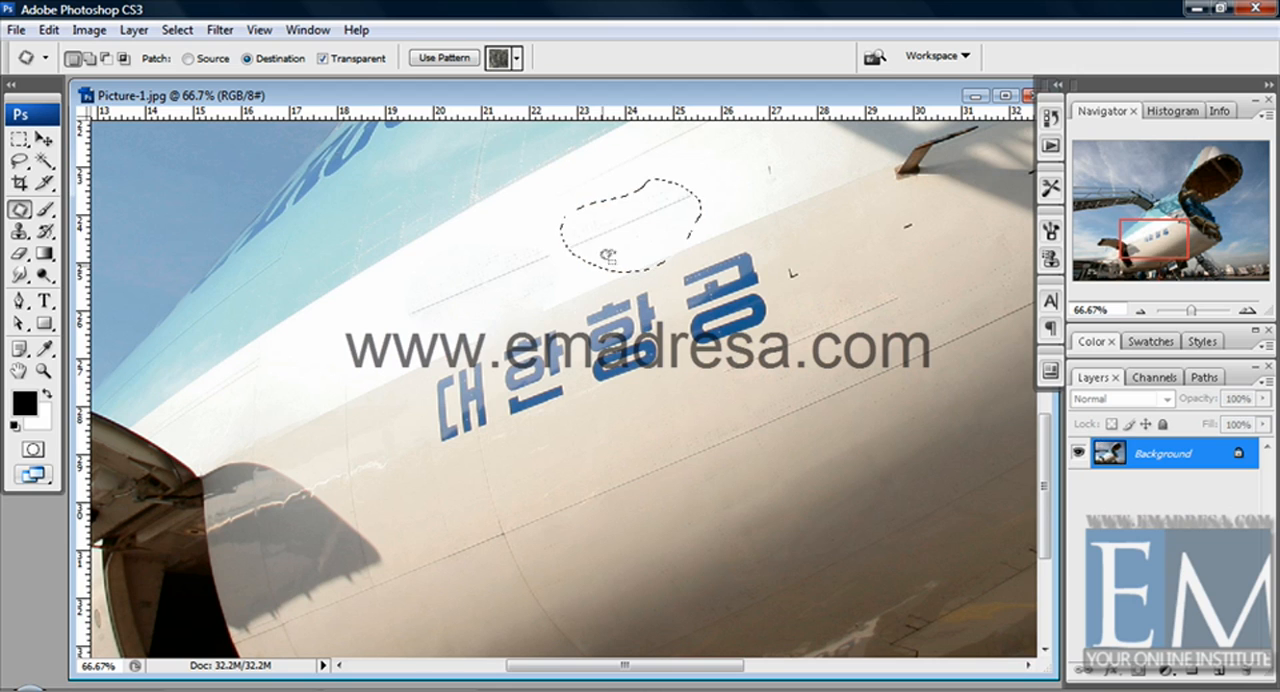
left_click(583, 284)
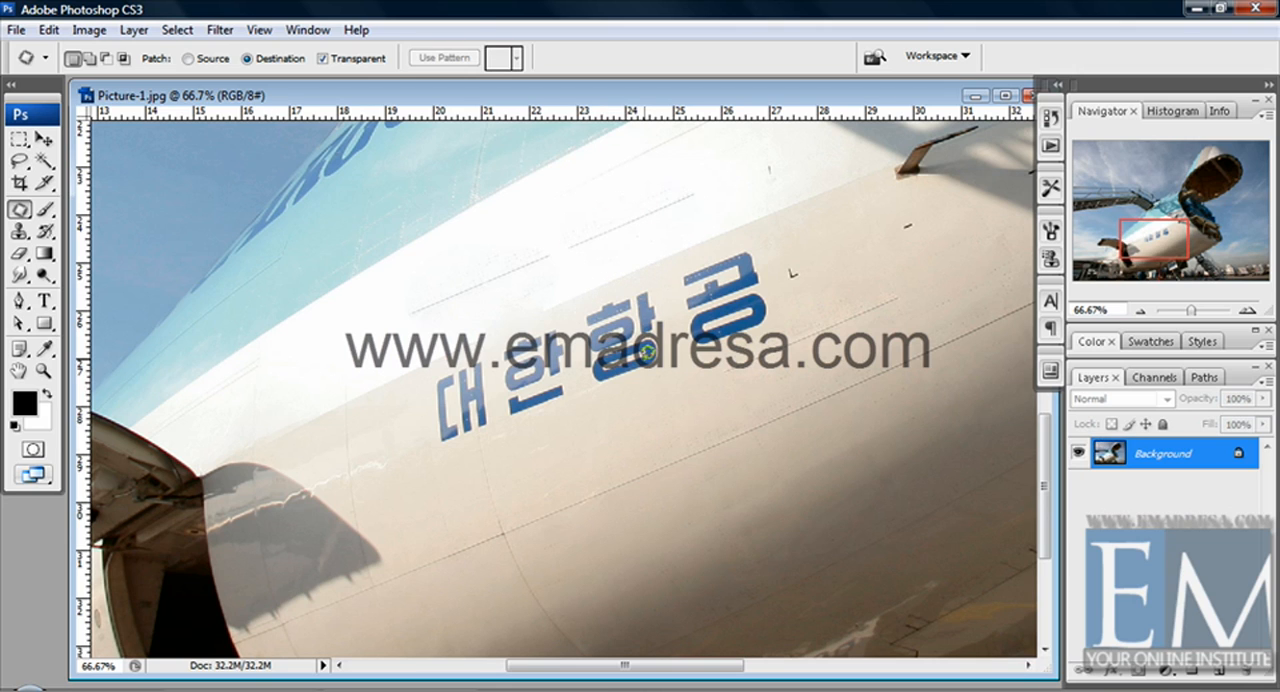